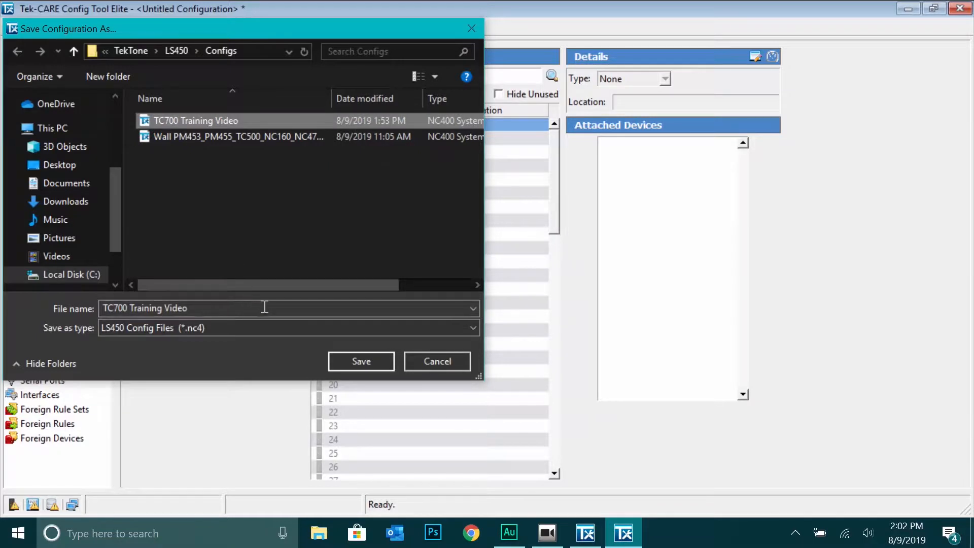
Save the configuration as TC700 Training Video in the Configs folder, overwriting the existing file
click(352, 363)
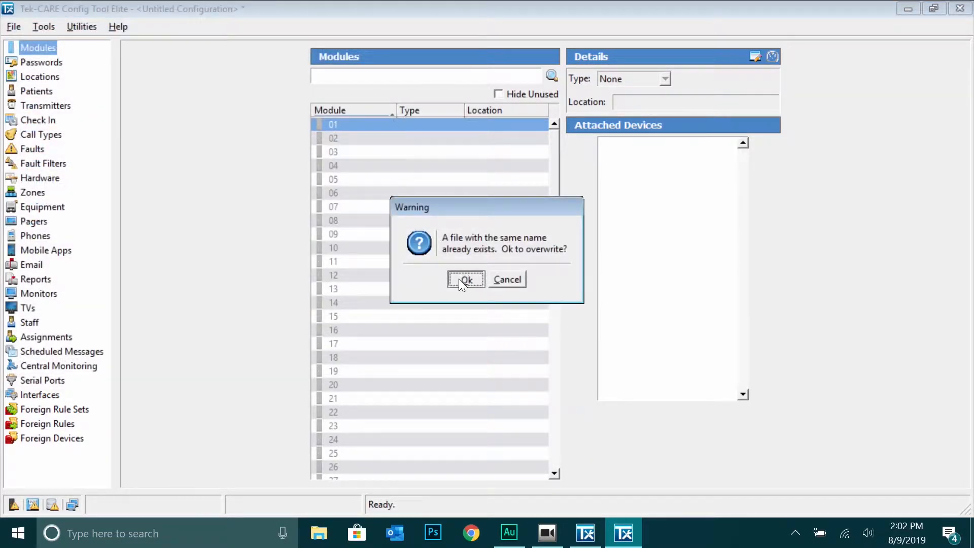
click(459, 279)
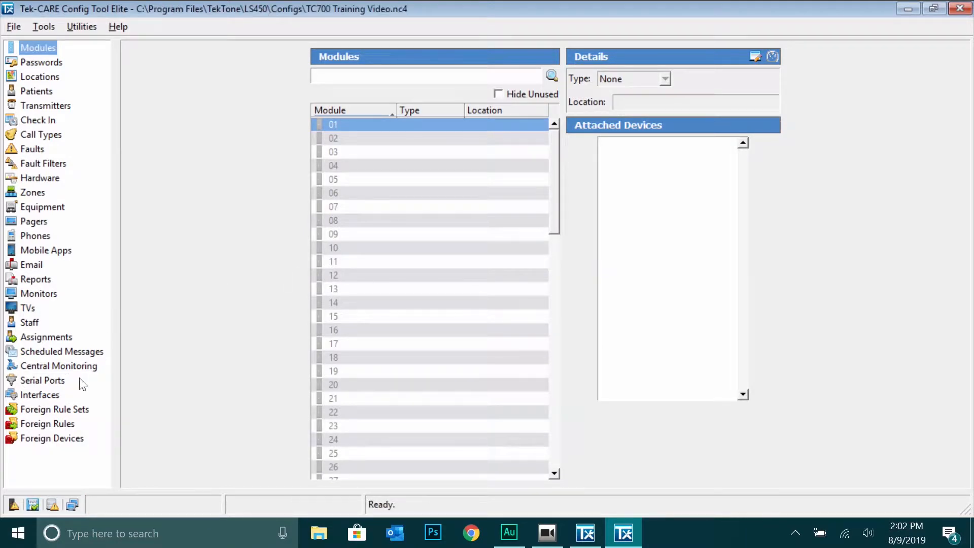
Review the configured interfaces, foreign rules and foreign devices
click(40, 395)
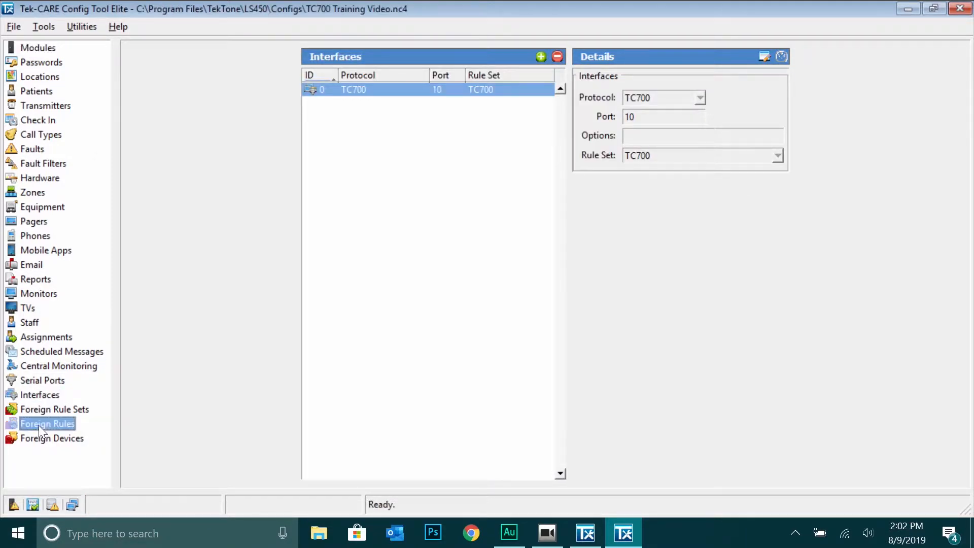
click(43, 425)
click(45, 440)
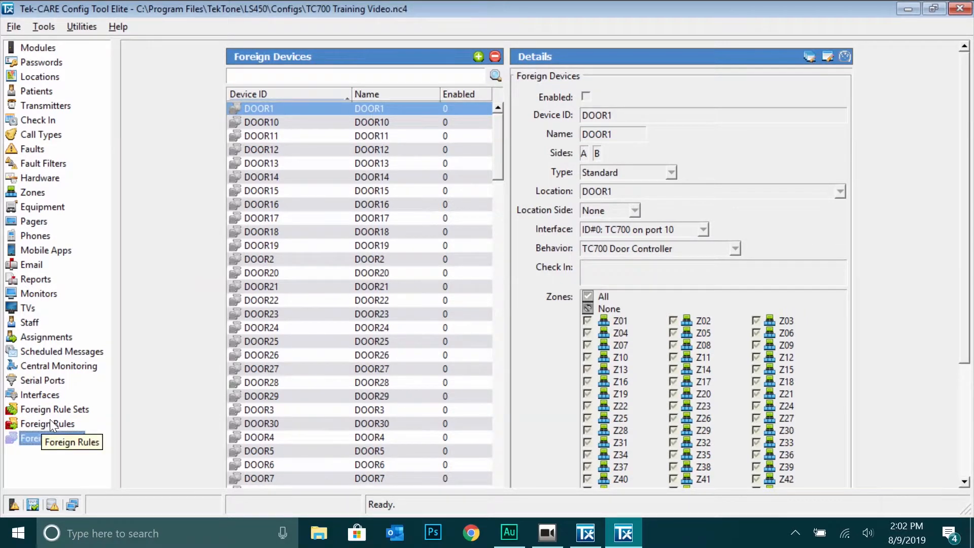
Add serial port 10 of type CT701 with IP address 192.168.0.1 and TCP port 5000
click(60, 381)
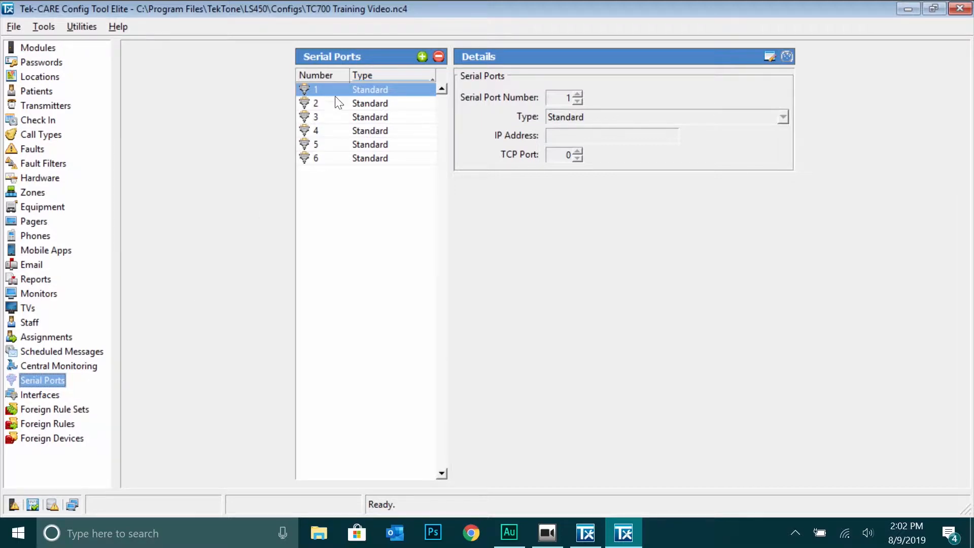
click(422, 56)
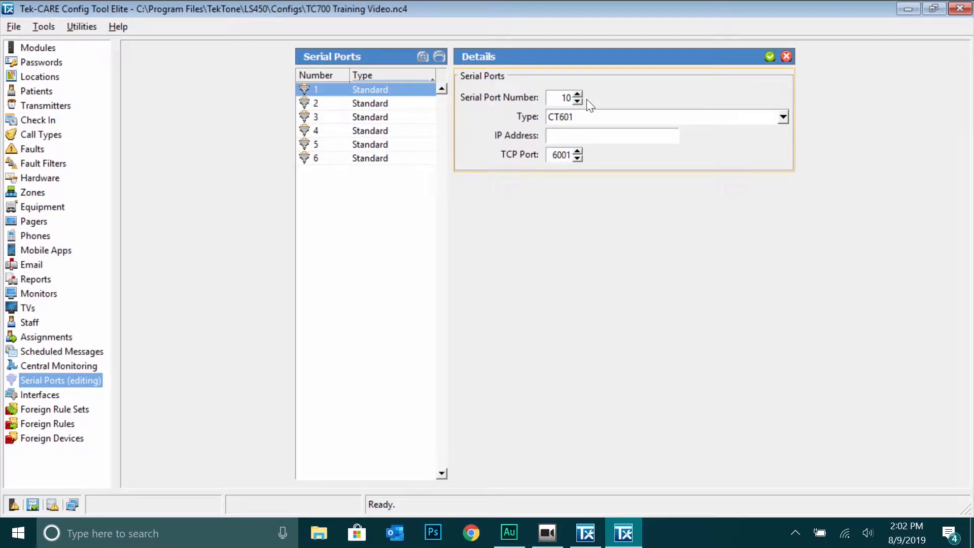
click(783, 117)
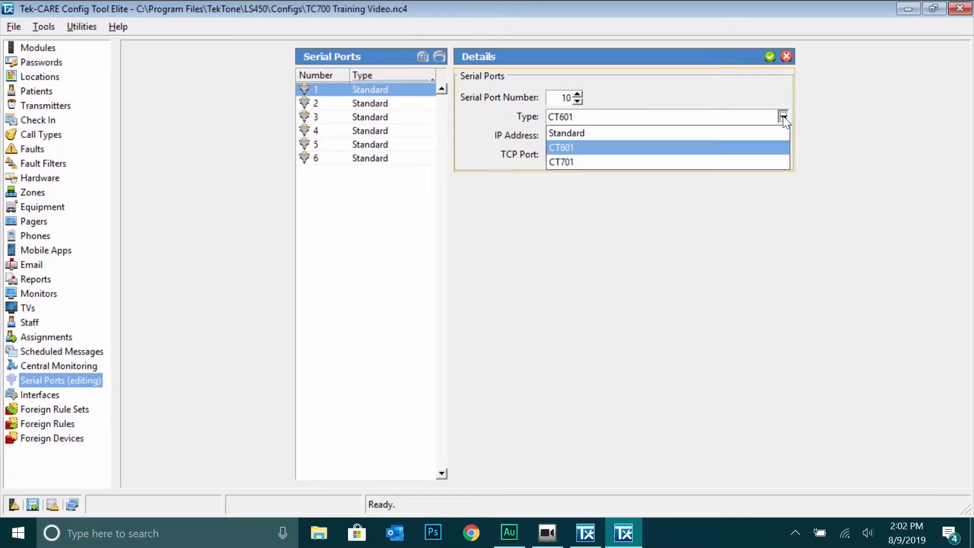
click(759, 162)
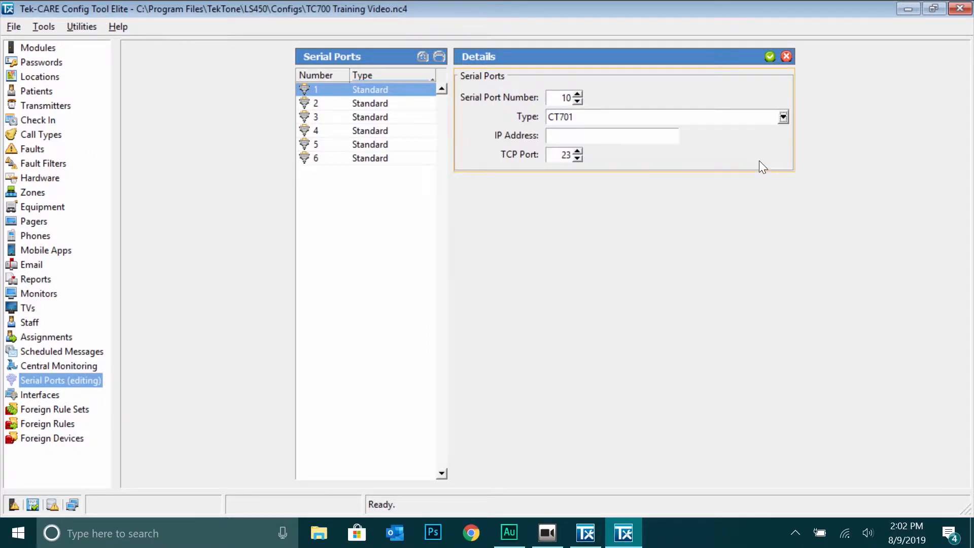
click(655, 135)
text(192)
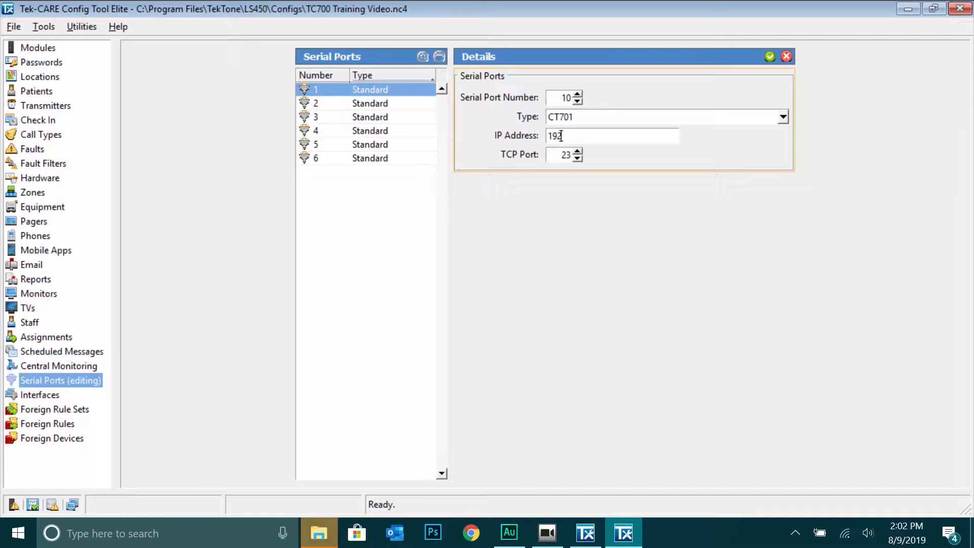
text(.168.0.1)
key(Tab)
text(5000)
click(769, 57)
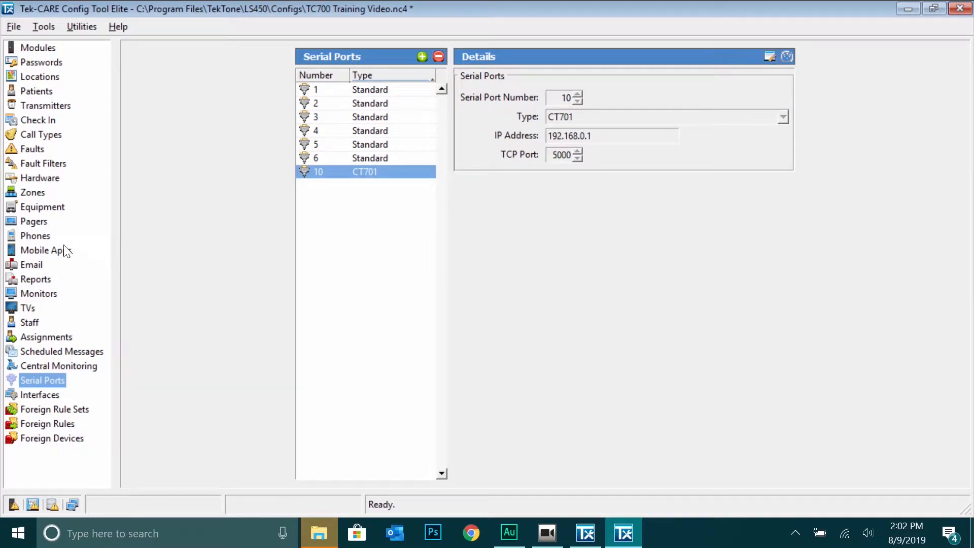
Rename zone Z01 to Assisted Living and zone Z02 to Memory care
click(36, 192)
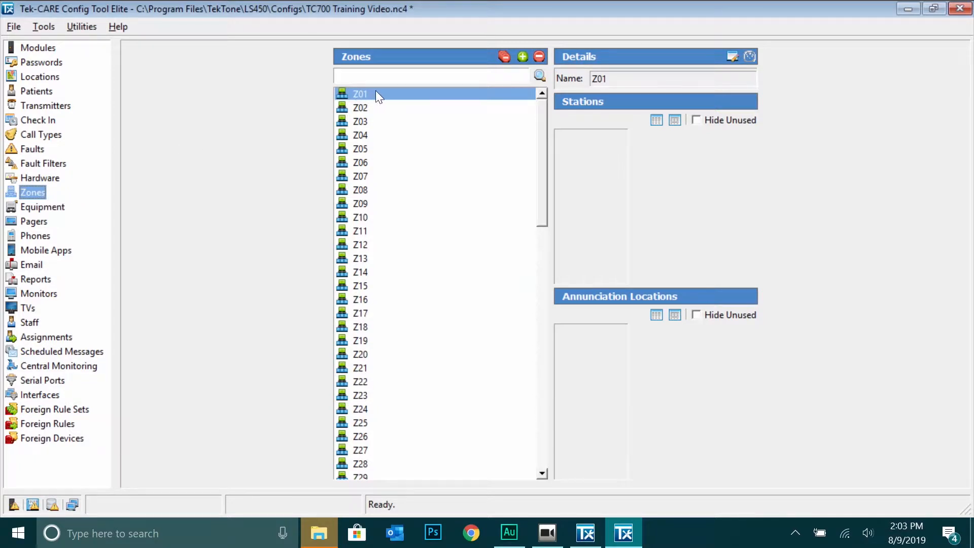
click(732, 56)
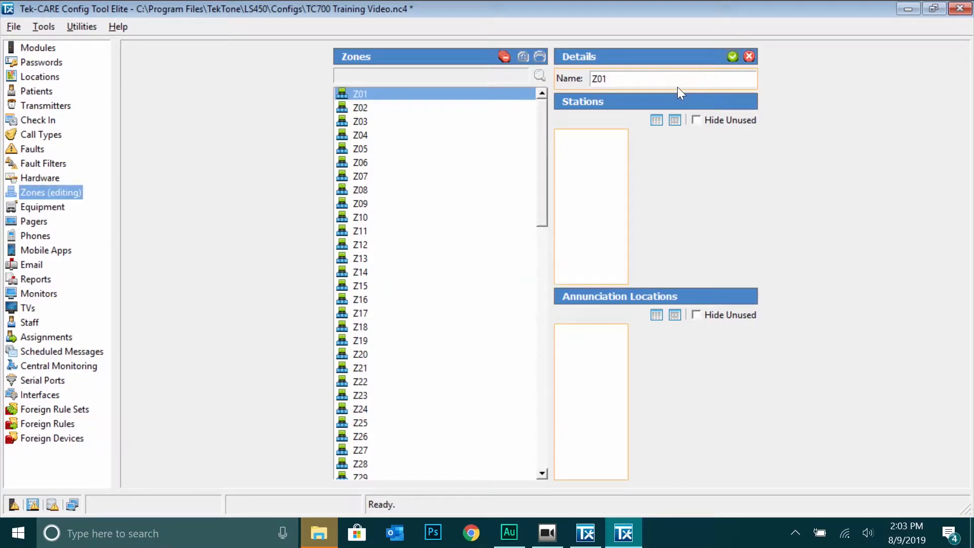
text(Assisted Living)
click(732, 55)
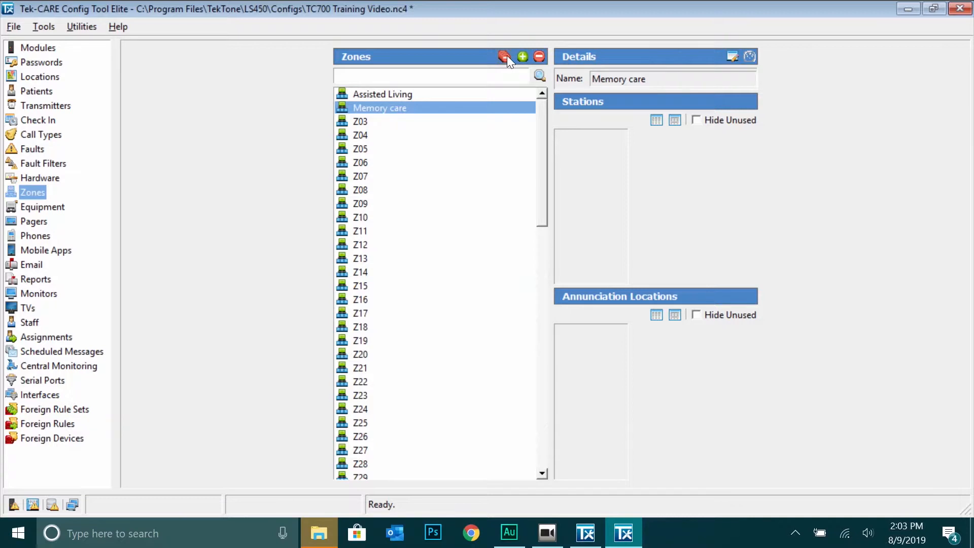
Delete all zones at once except Assisted Living and Memory care
click(505, 56)
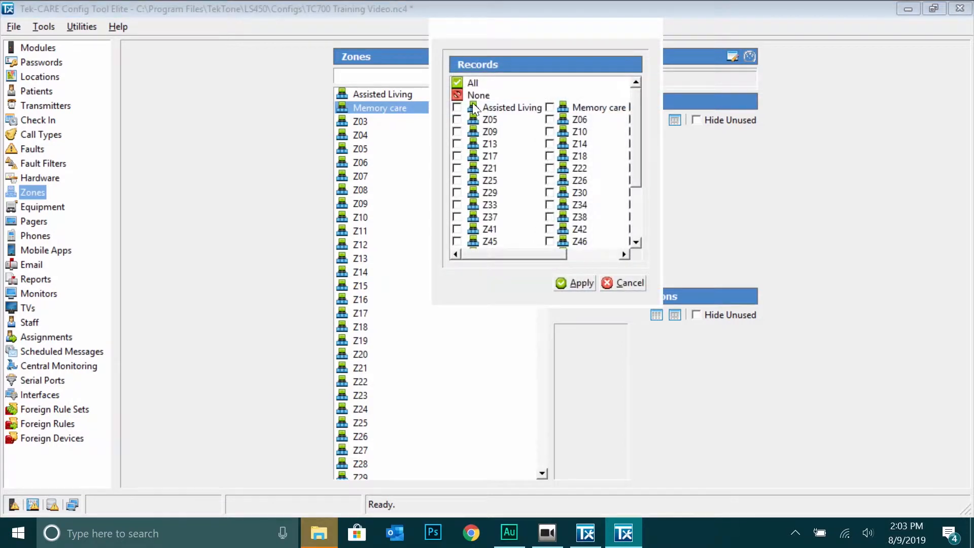
click(470, 81)
click(458, 107)
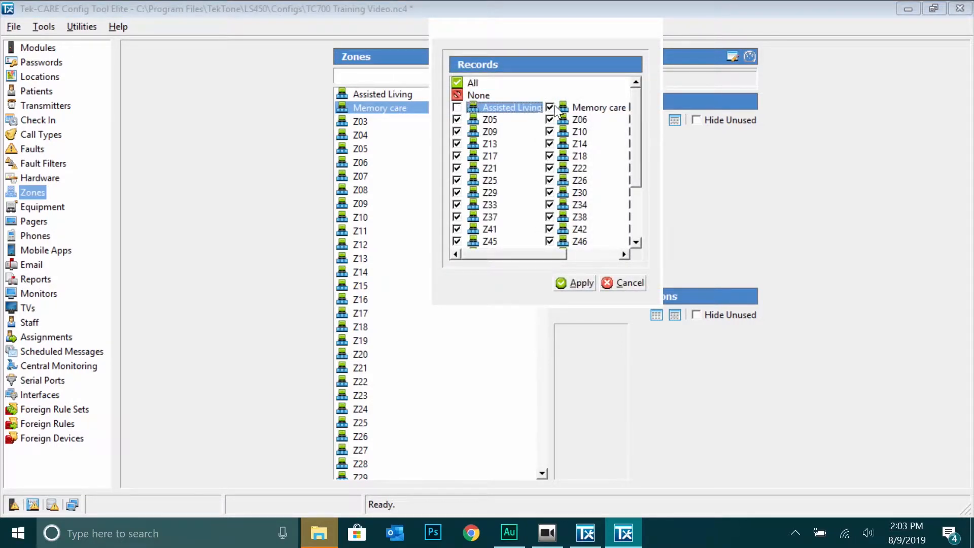
click(549, 107)
click(583, 282)
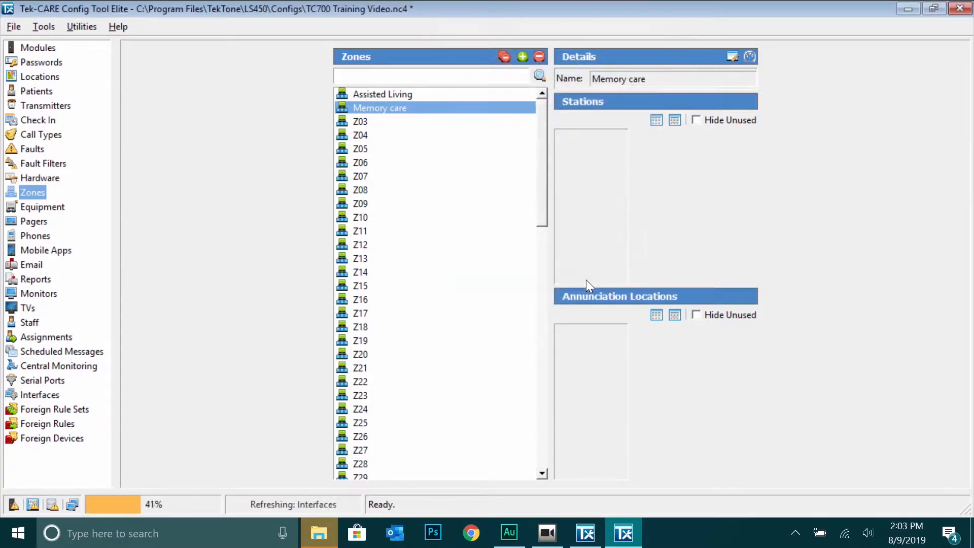
Enable the foreign device DOOR1 and assign it only to the Assisted Living zone
click(64, 438)
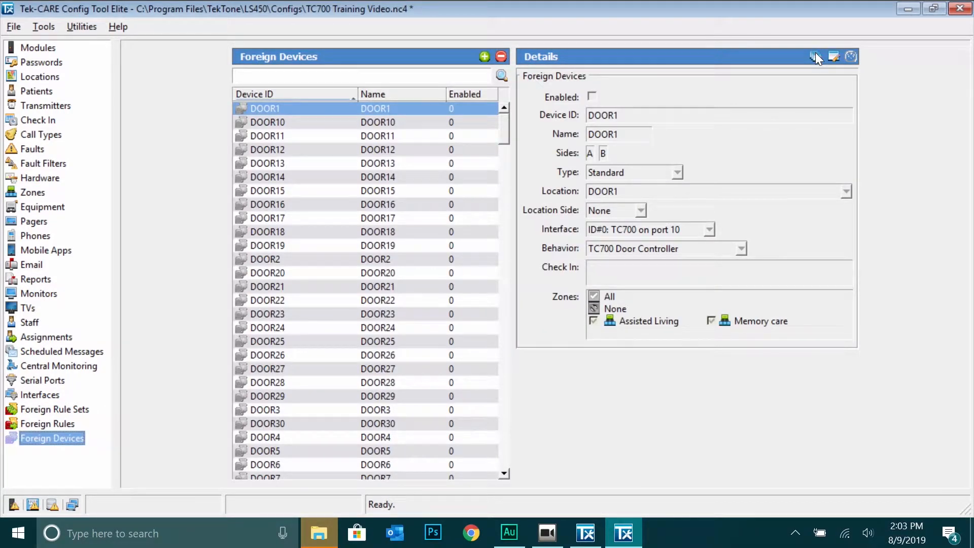
click(834, 56)
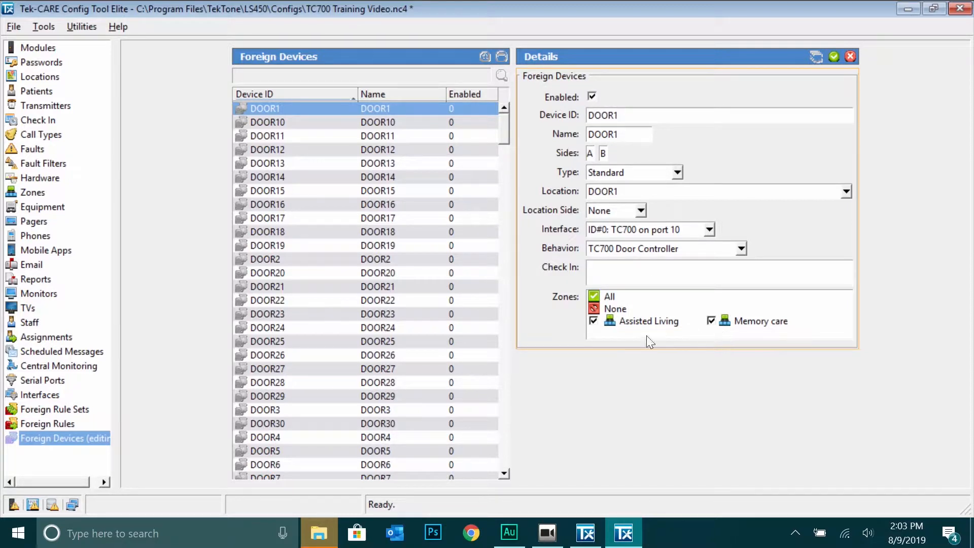
click(612, 310)
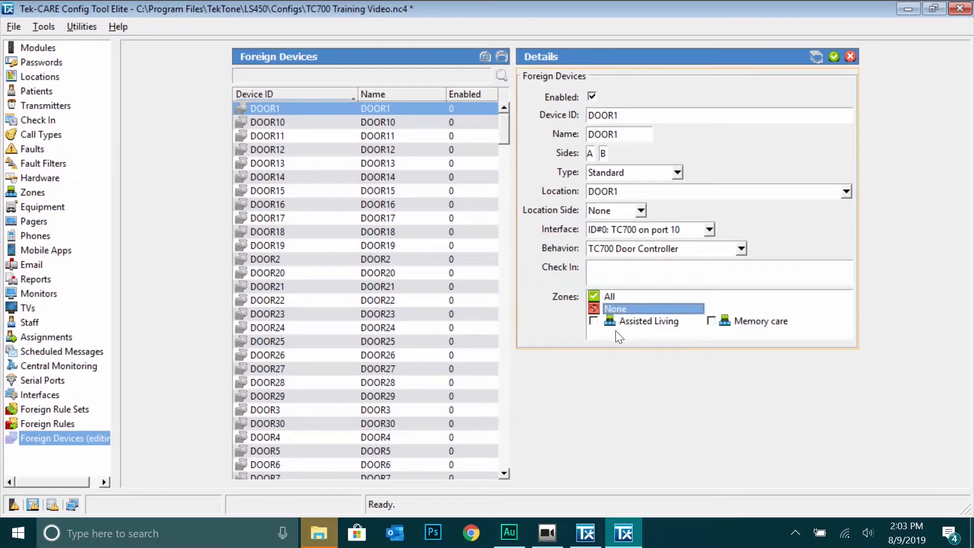
click(600, 322)
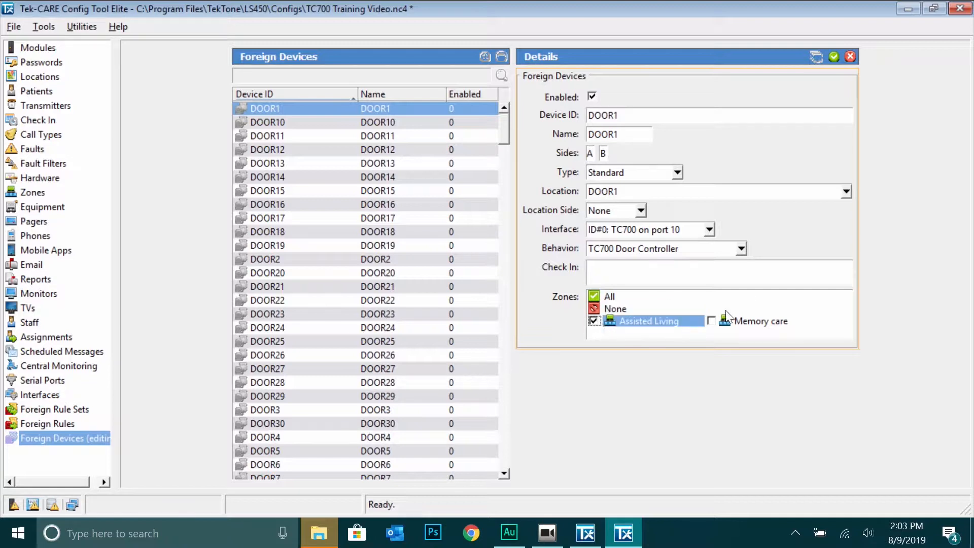
click(834, 57)
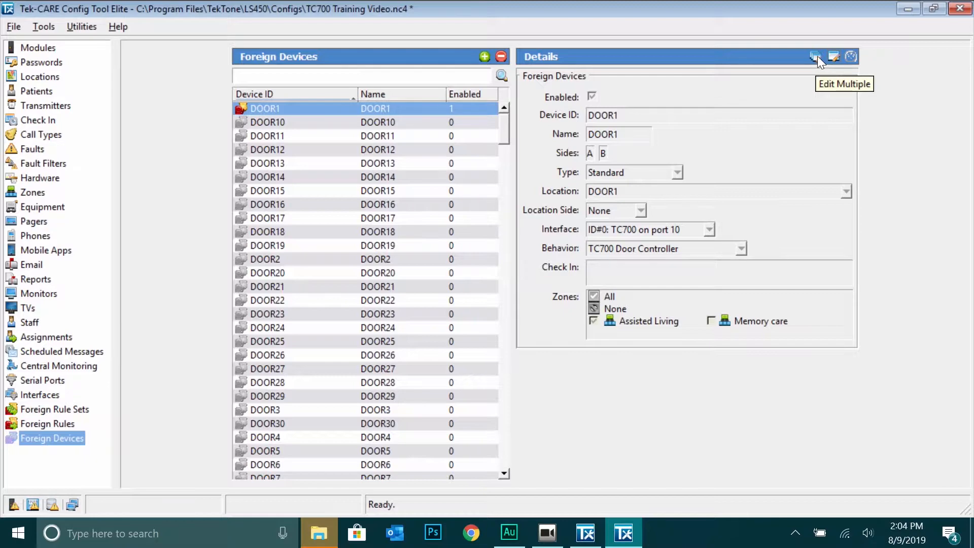
Use Edit Multiple on the foreign devices to enable TAG6 and assign it only to the Assisted Living zone
click(817, 56)
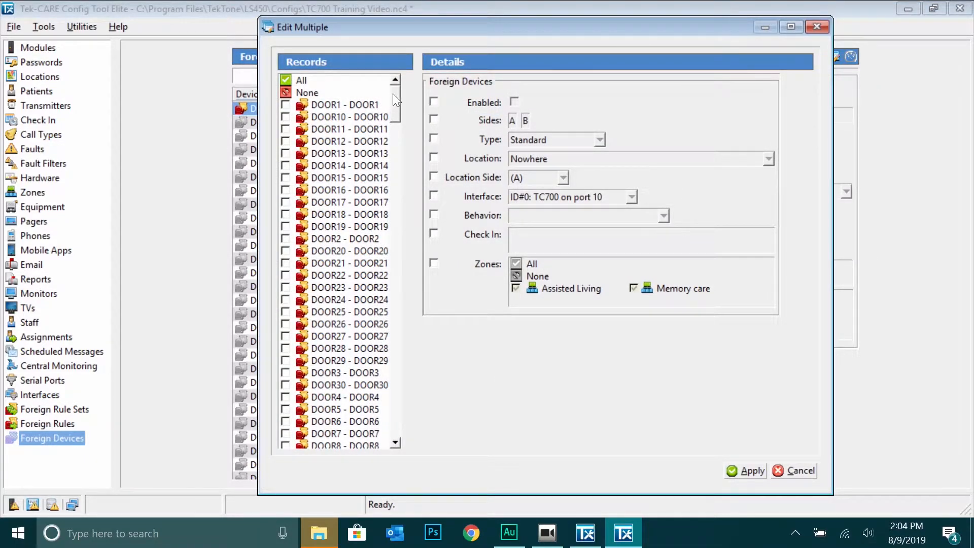
drag(395, 96, 374, 365)
click(323, 377)
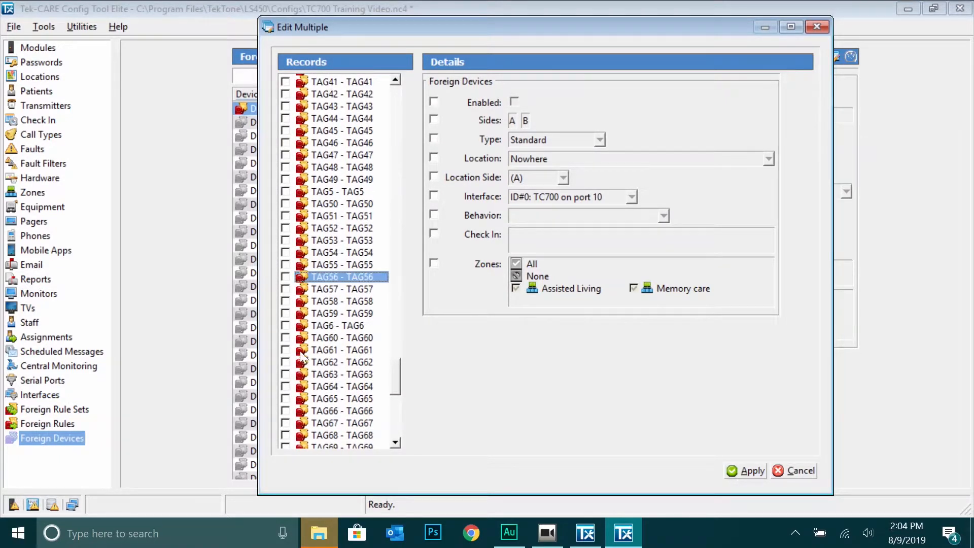
click(287, 326)
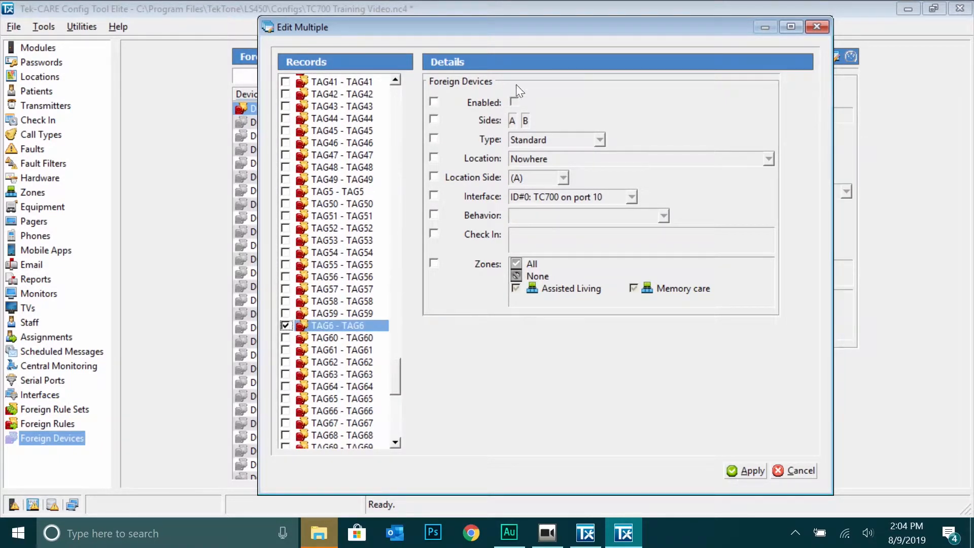
click(435, 101)
click(514, 101)
click(434, 263)
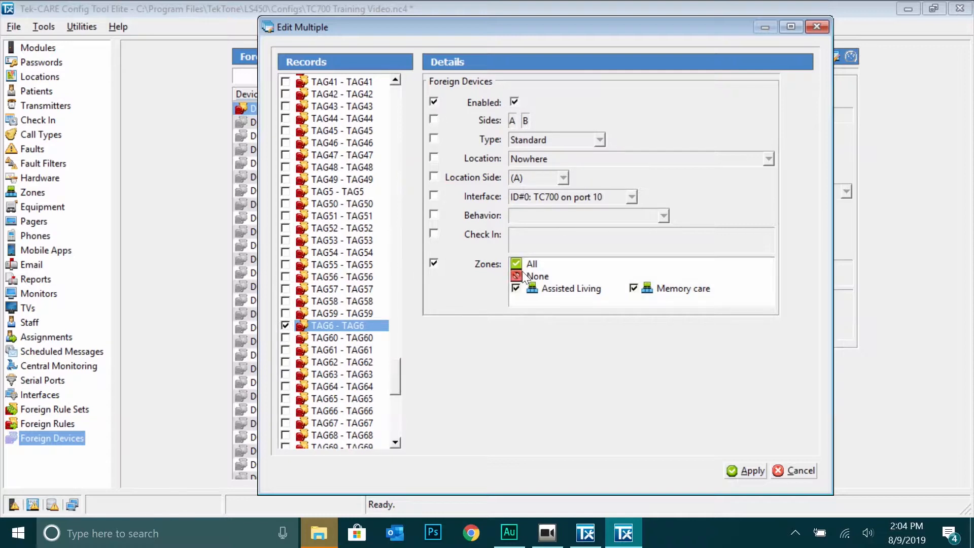
click(526, 275)
click(531, 287)
click(532, 287)
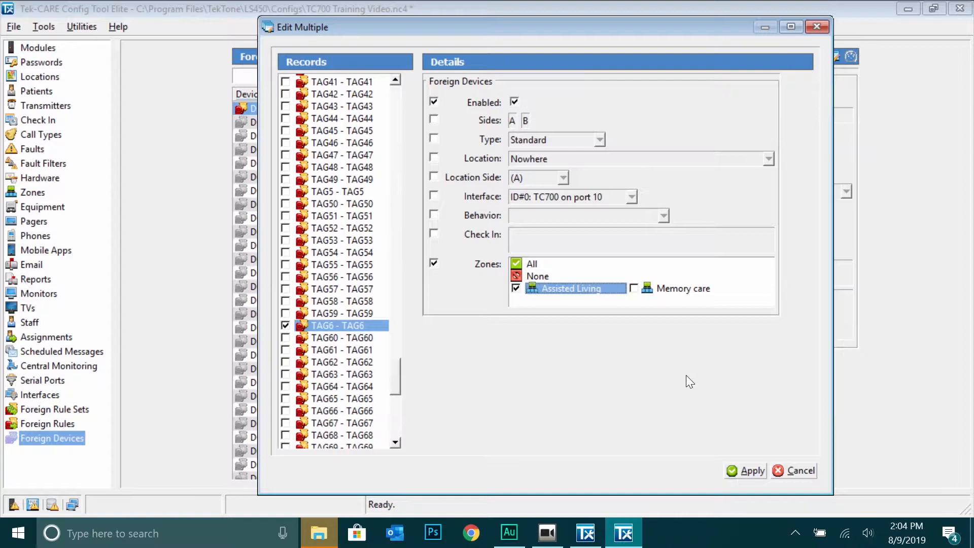
click(741, 469)
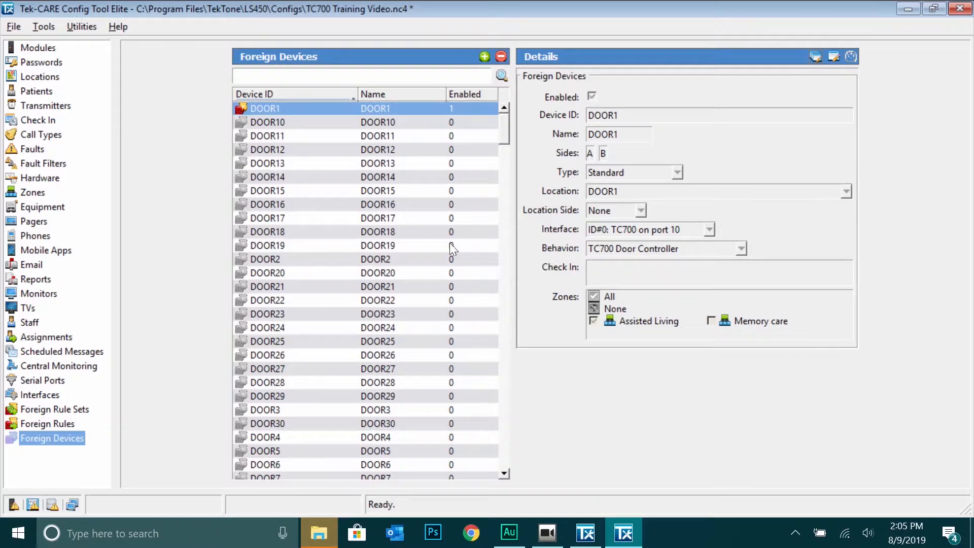
Add a proximity map named Floor Plan to the locations, loading the main1 image from the 500 images folder
click(40, 77)
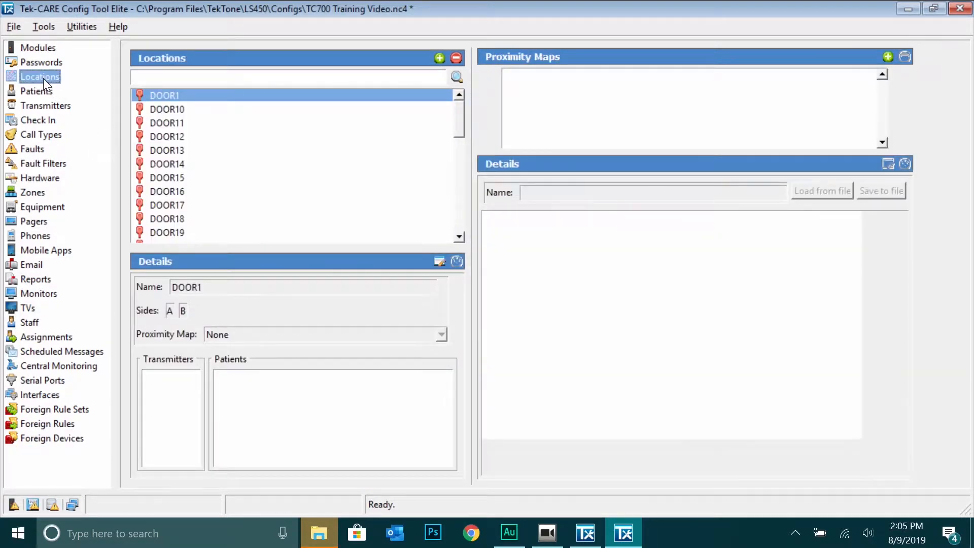
click(888, 56)
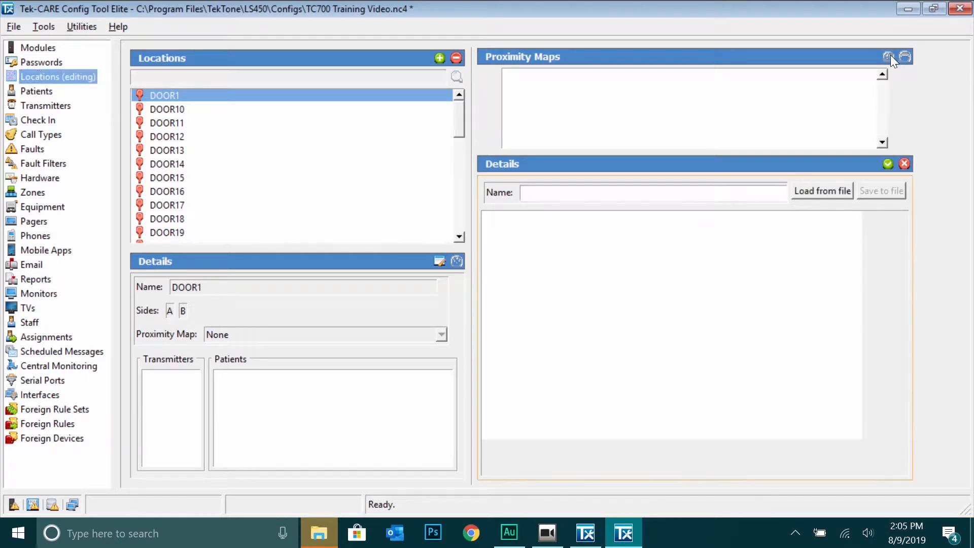
click(814, 188)
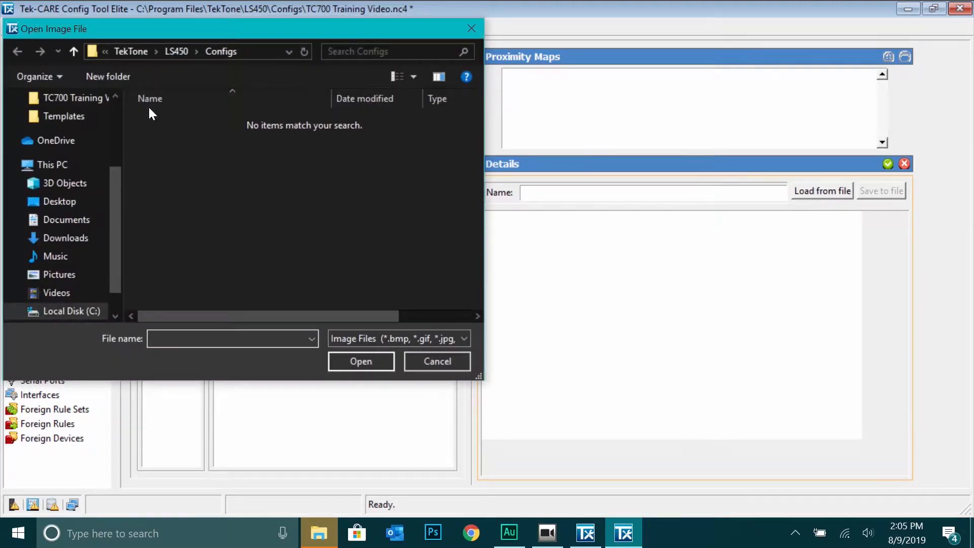
drag(113, 181, 107, 164)
click(60, 219)
double_click(147, 166)
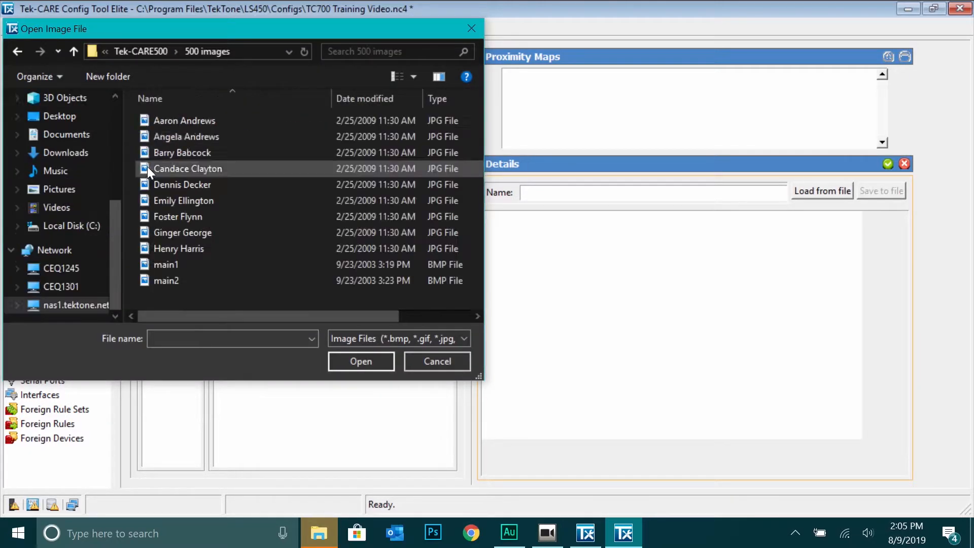
double_click(178, 263)
click(530, 194)
text(F)
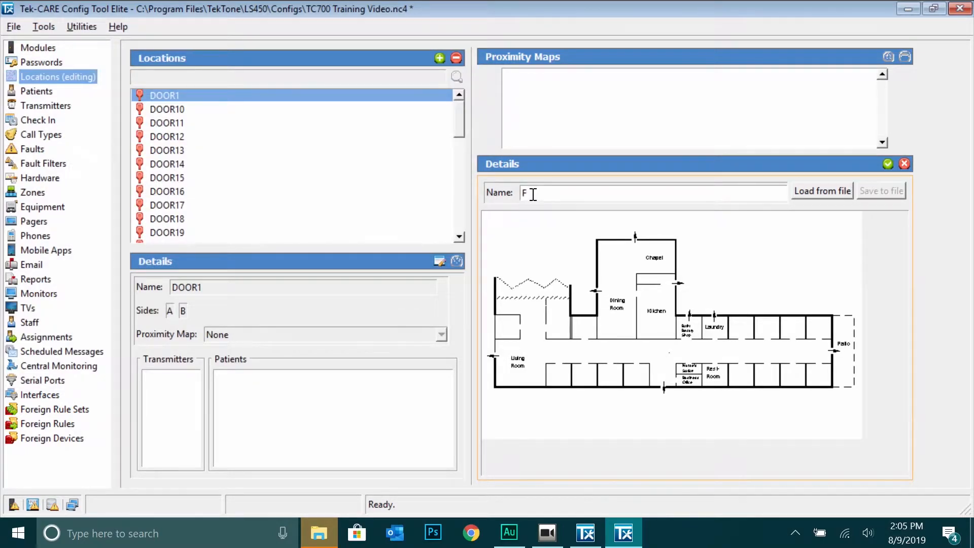
text(loor Plan)
click(888, 163)
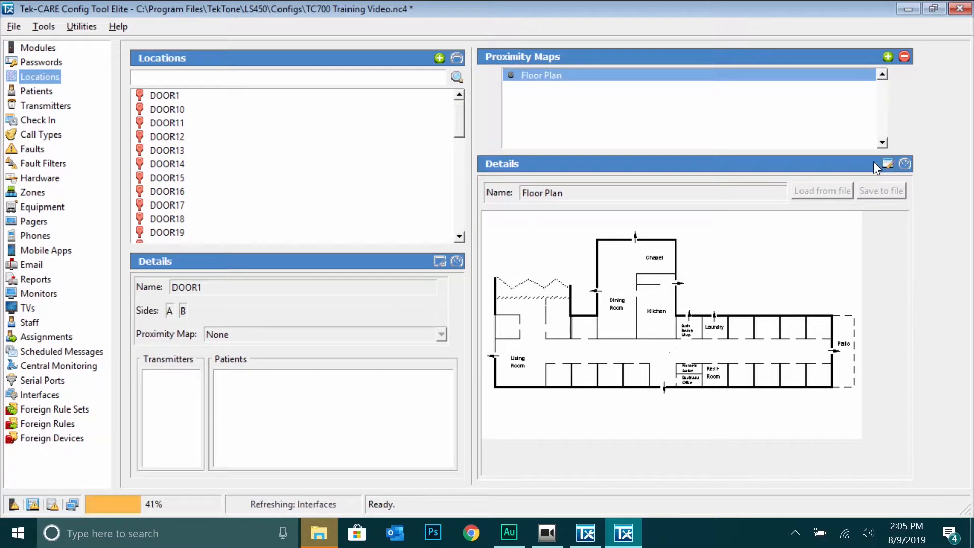
Rename the DOOR1 location as Main Door and assign it to the Floor Plan proximity map
click(164, 96)
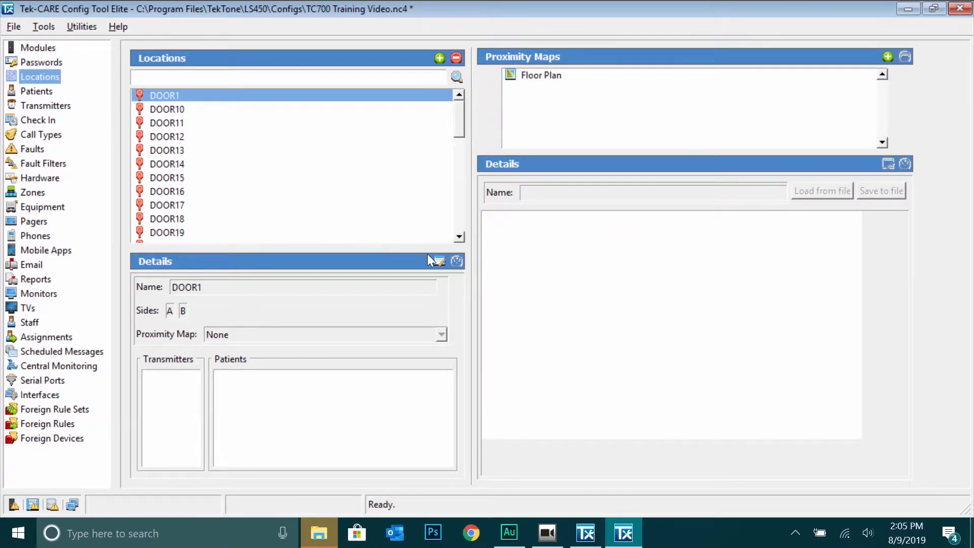
click(439, 261)
drag(278, 287, 171, 287)
text(M)
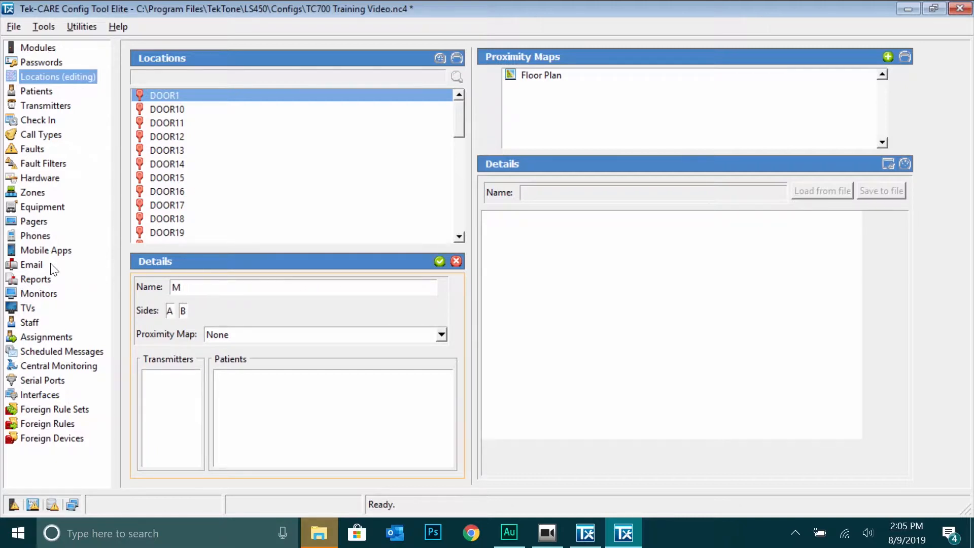
text(ain Door)
click(442, 335)
click(408, 364)
click(438, 260)
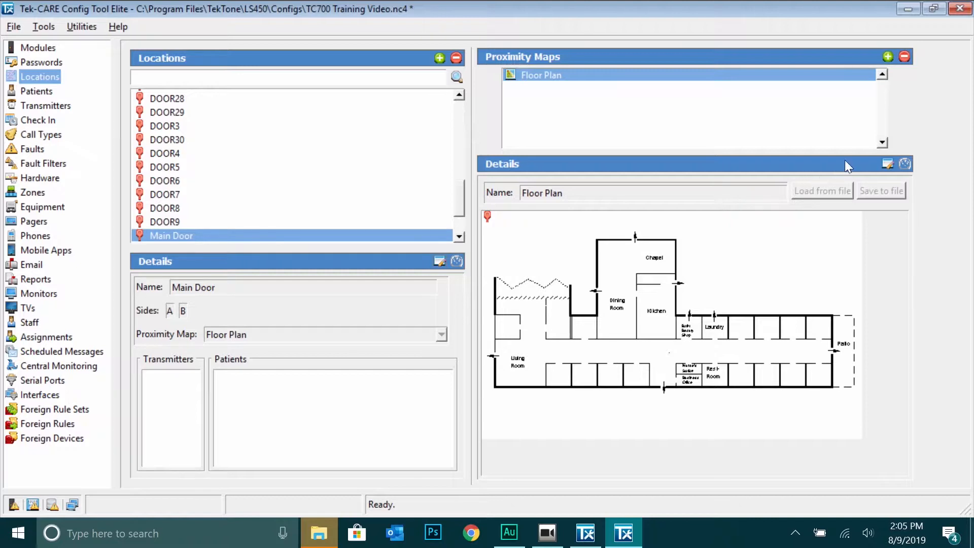
Move the Main Door marker on the Floor Plan map into the small room above the Living Room and save the map
click(886, 162)
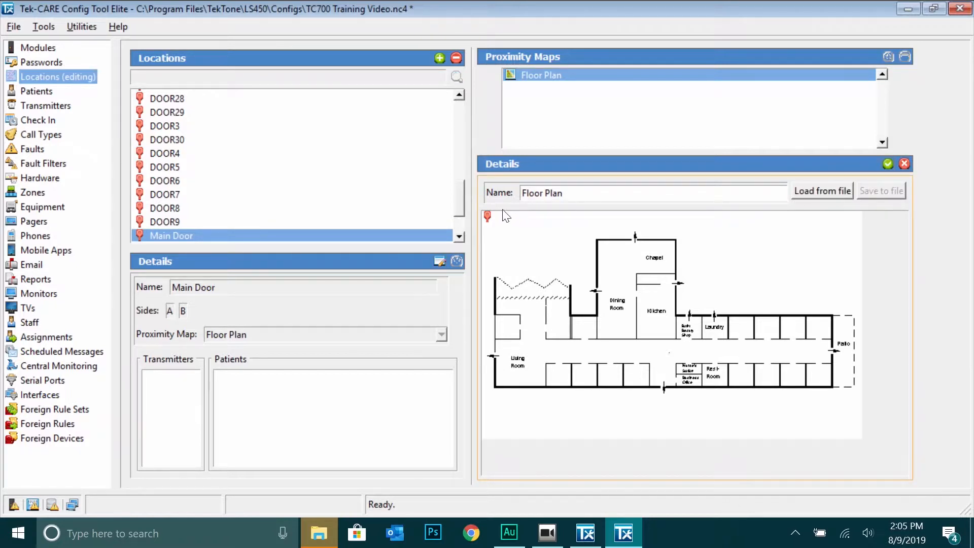
drag(487, 217, 510, 331)
click(884, 164)
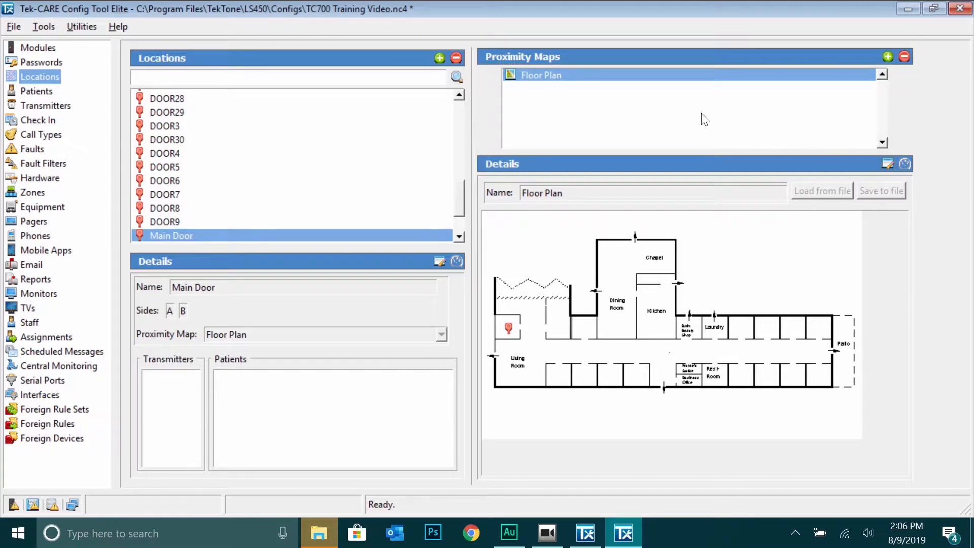
Add a new patient, enter the patient's full name and assign the foreign device TAG6
click(44, 90)
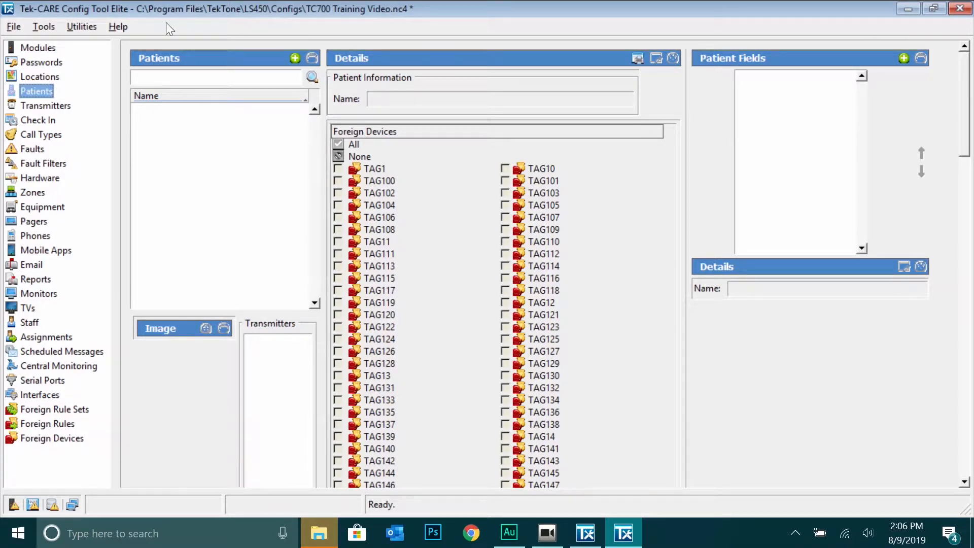
click(294, 59)
click(389, 97)
text(John)
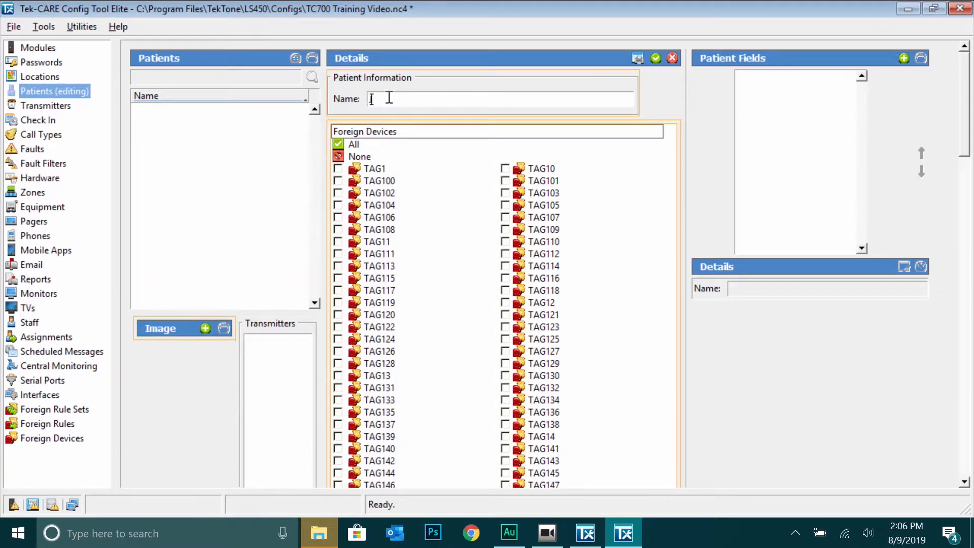
text( Doe)
drag(960, 129, 967, 363)
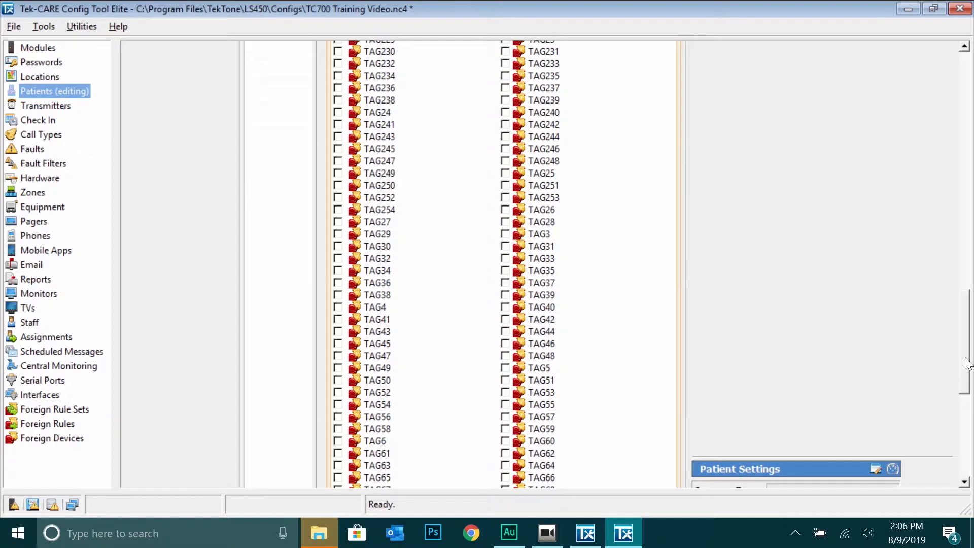
click(338, 441)
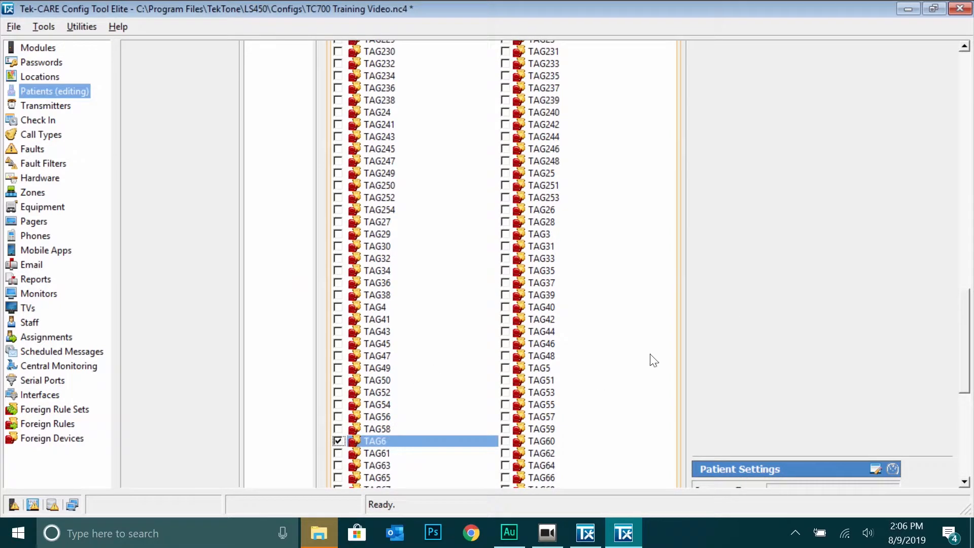
Attach a patient portrait from the 500 images folder to the new patient and save the record
drag(962, 307, 968, 50)
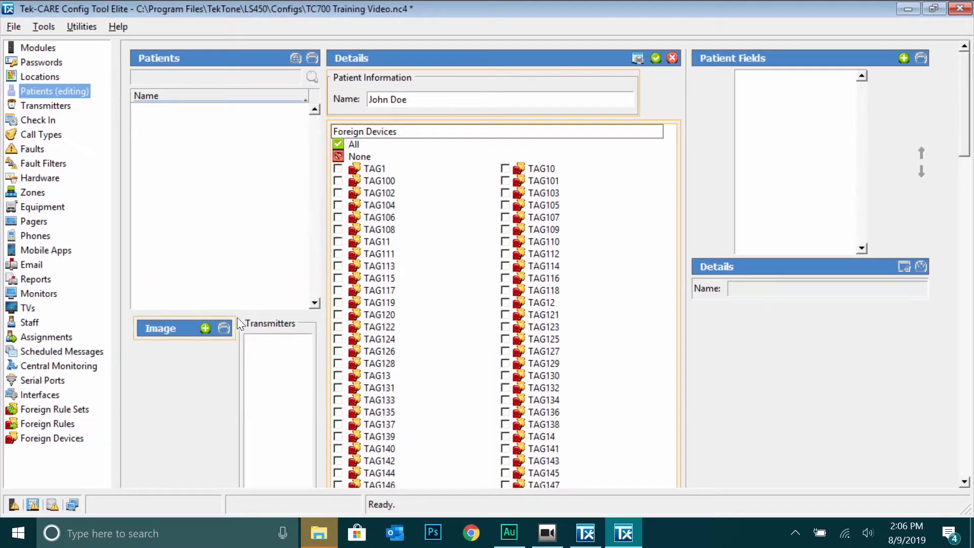
click(220, 332)
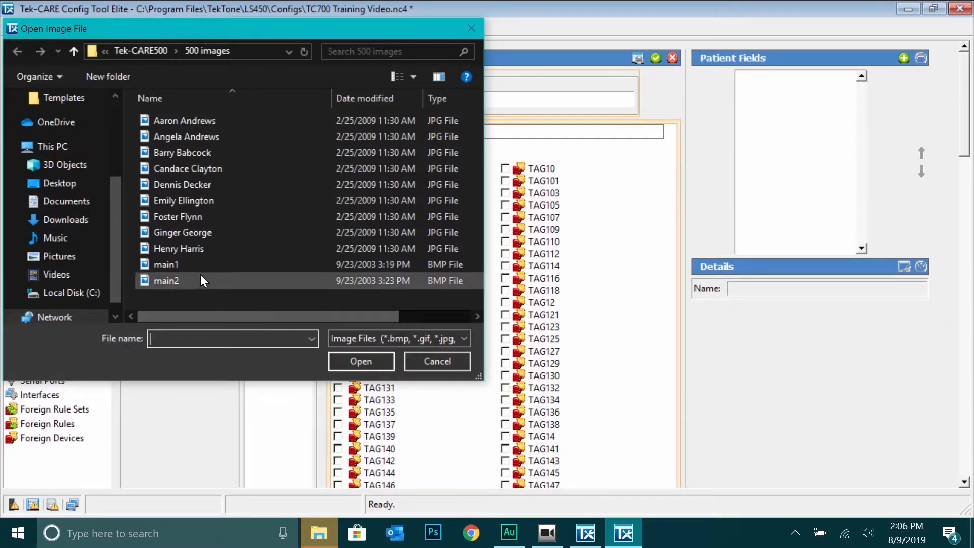
double_click(205, 215)
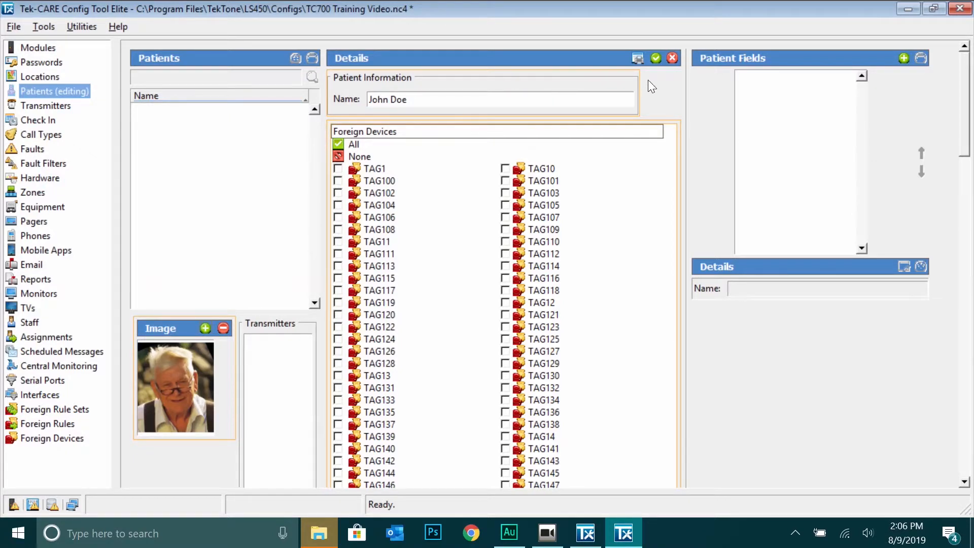
click(655, 58)
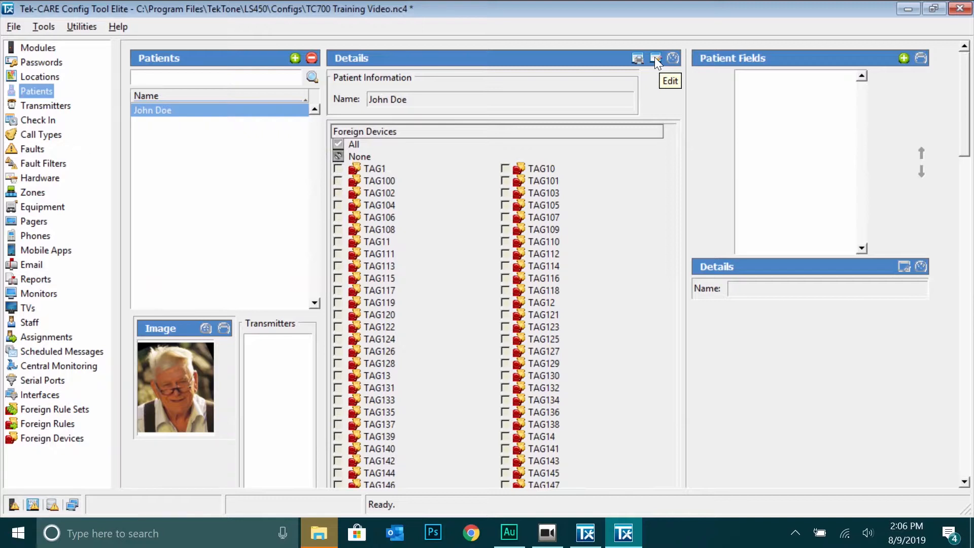
Save the configuration over the existing TC700 Training Video file and commit it to the system
click(16, 26)
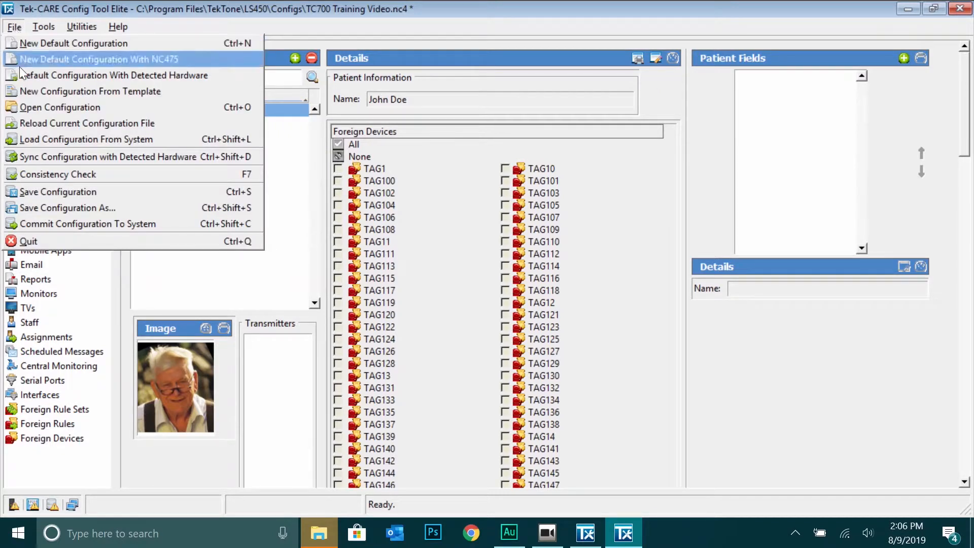
click(47, 207)
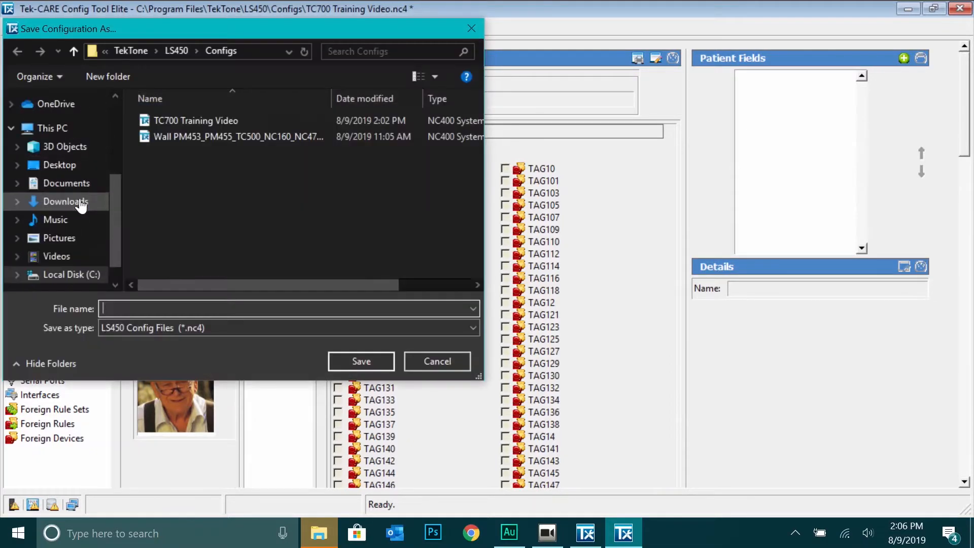
click(354, 364)
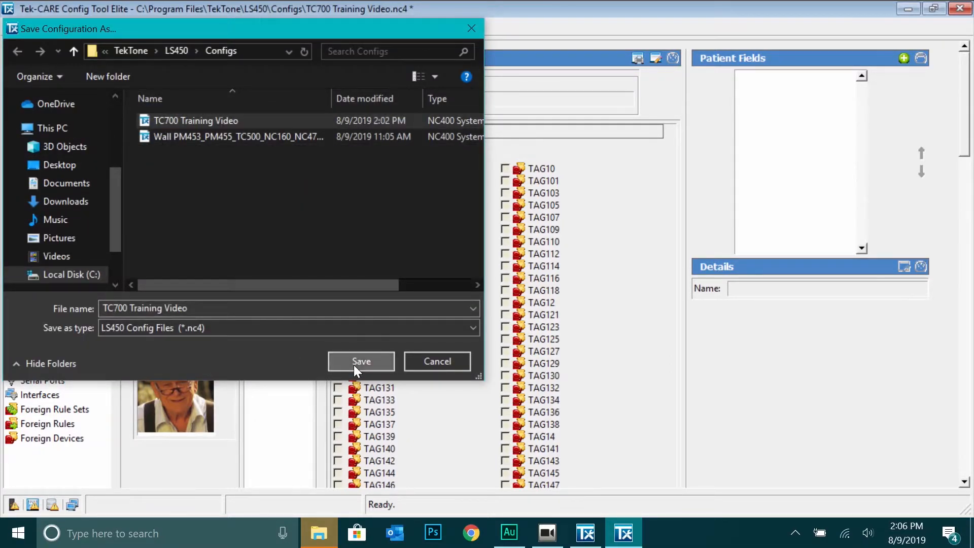
click(465, 280)
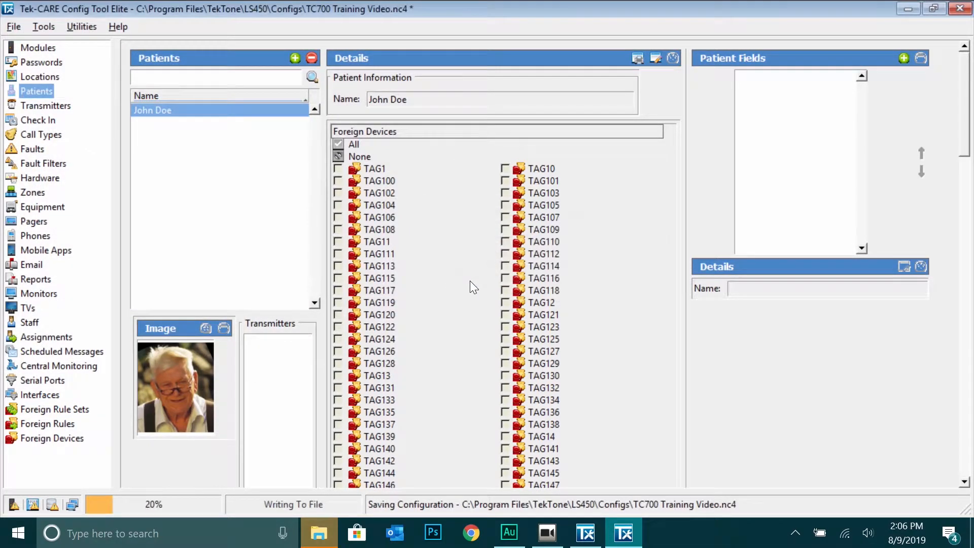
click(11, 24)
click(53, 220)
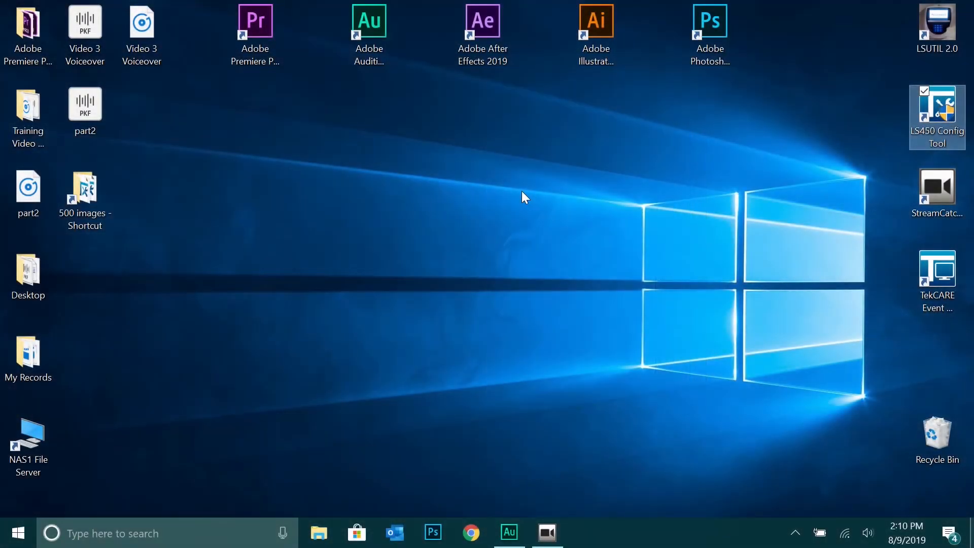
Start the LS450 Config Tool and open the existing configuration Wall PM453_PM455_TC500_NC160_NC475 013119
double_click(920, 134)
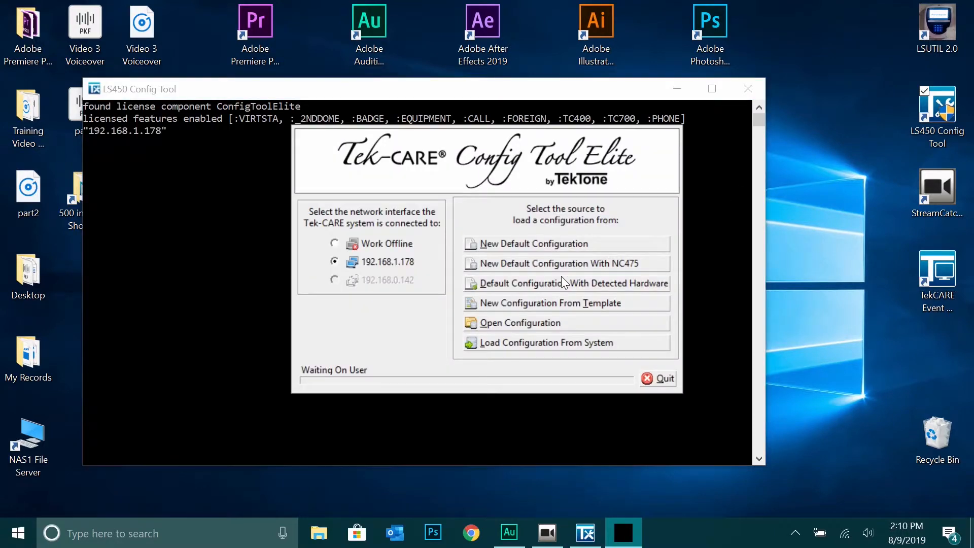
click(506, 321)
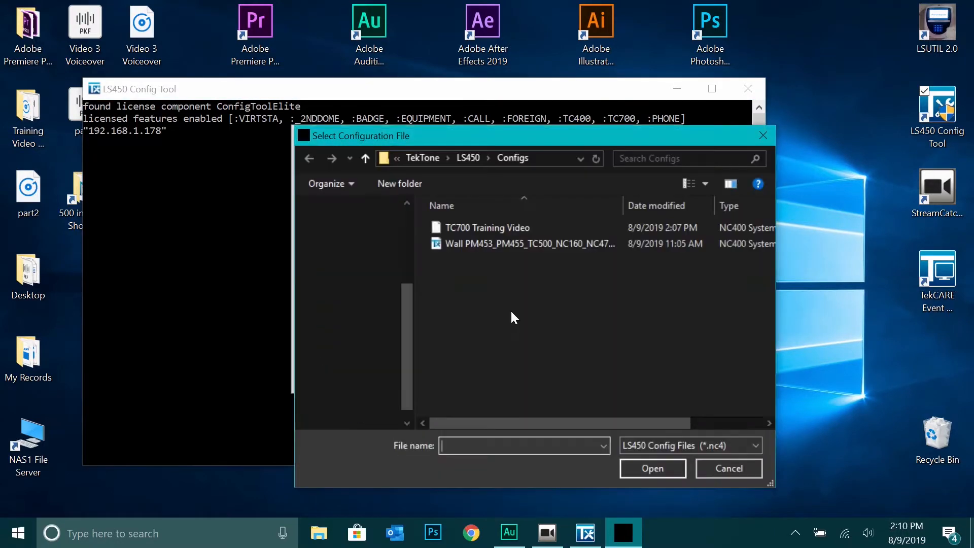
double_click(506, 245)
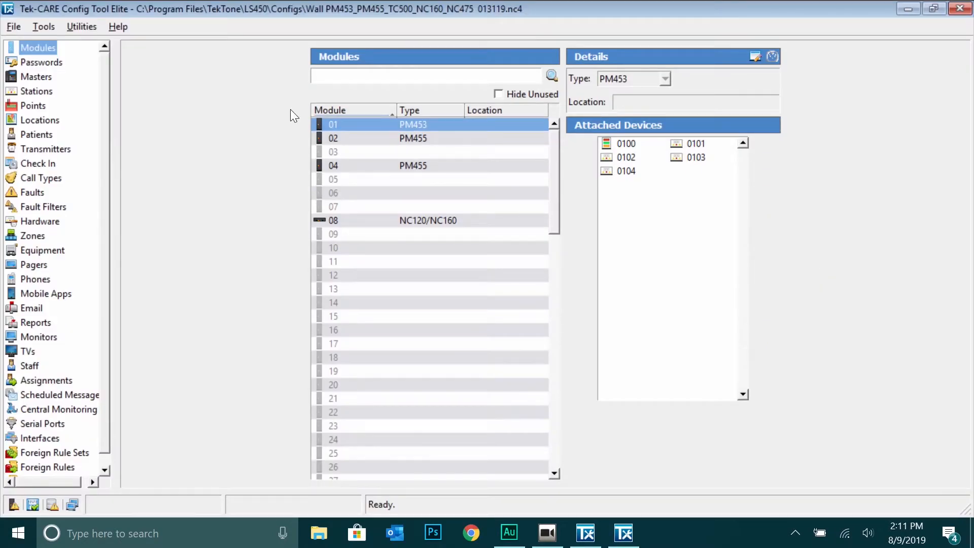
Import the TC700 foreign device rule set from the Examples folder and check the imported foreign rules
click(36, 22)
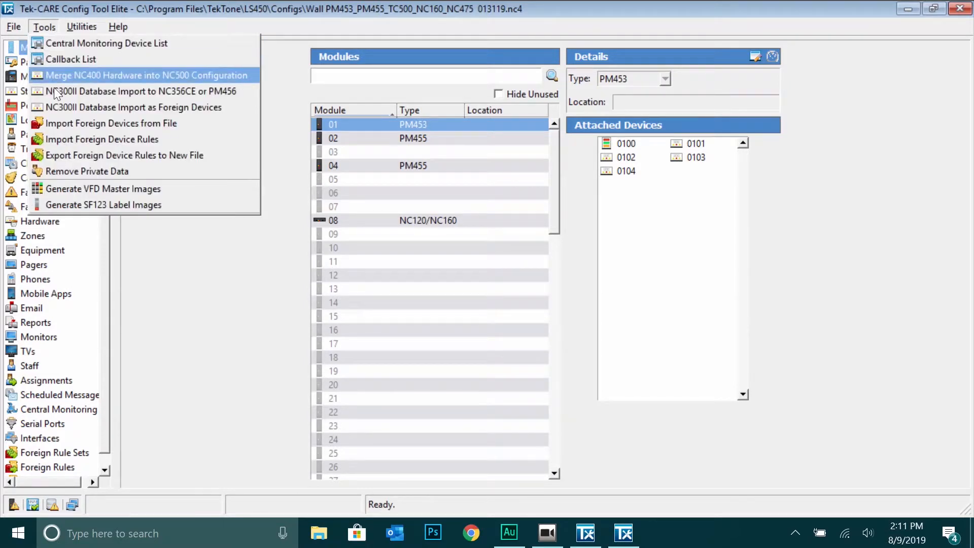
click(58, 139)
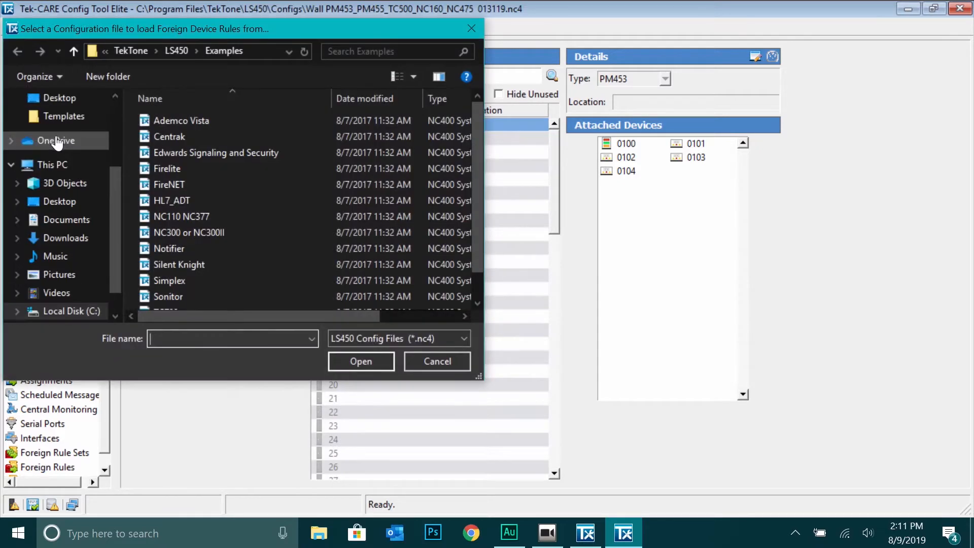
scroll(181, 239, down, 1)
click(198, 285)
double_click(198, 283)
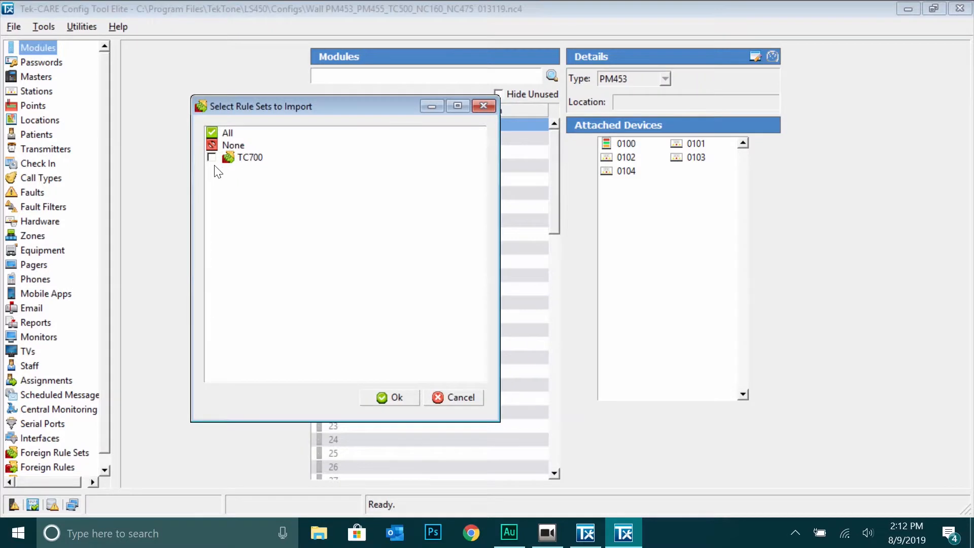
click(211, 157)
click(394, 397)
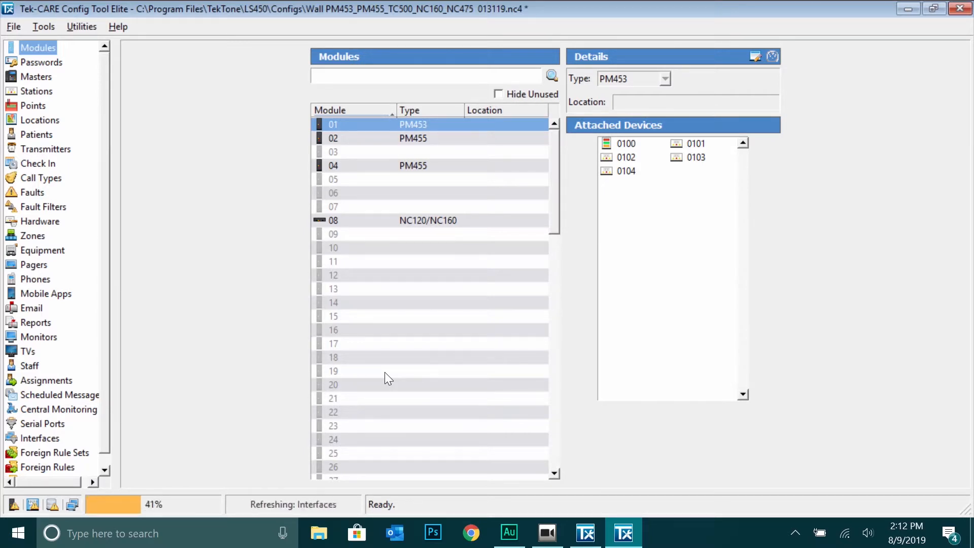
click(51, 467)
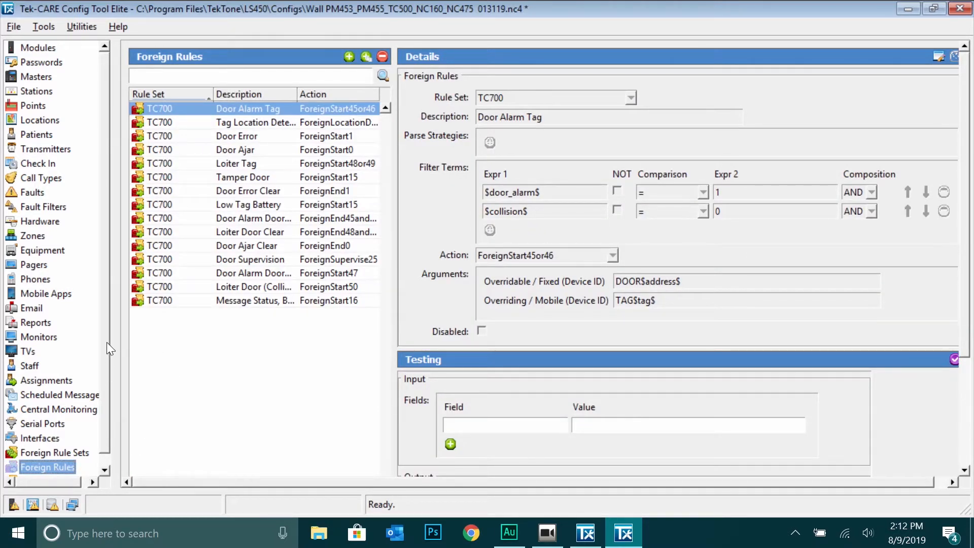
Add an interface with the TC700 protocol, port 10 and the TC700 rule set
click(56, 439)
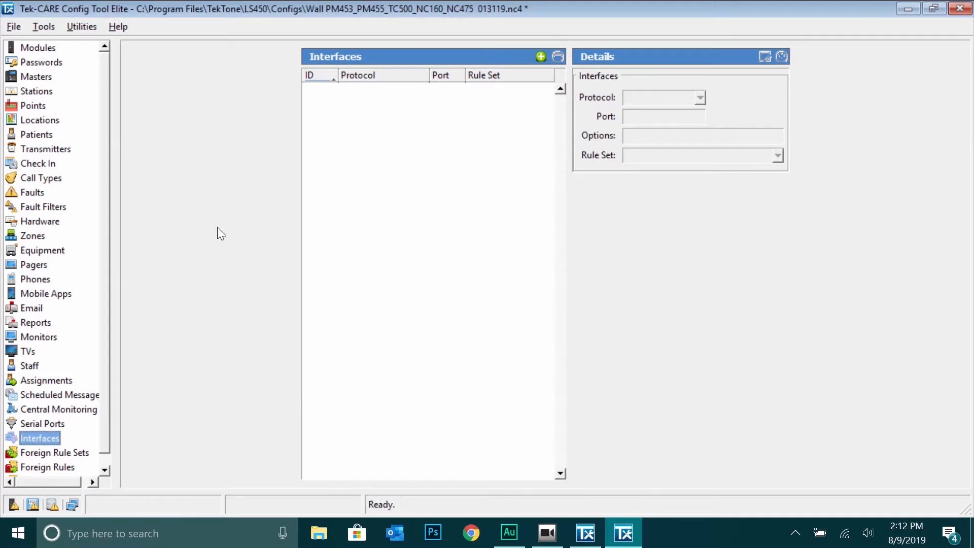
click(540, 56)
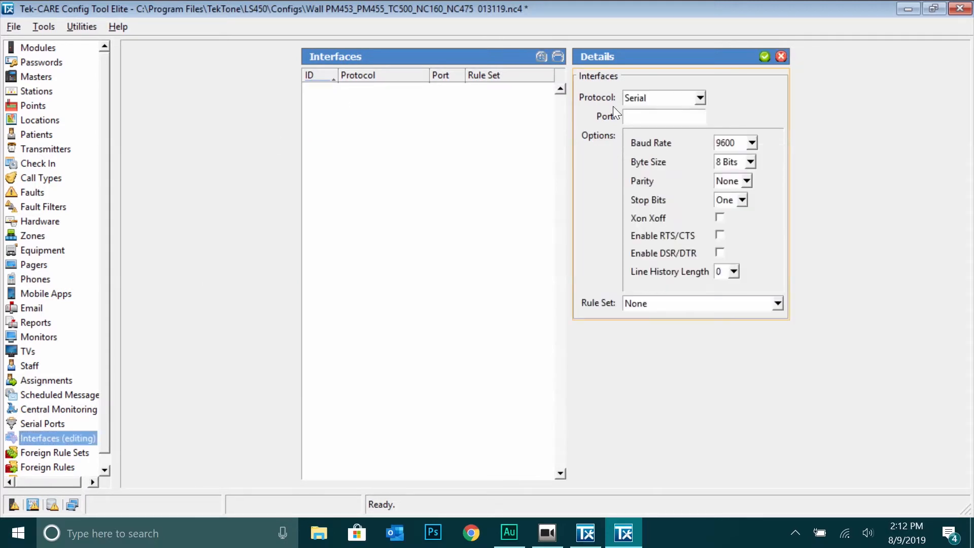
click(701, 97)
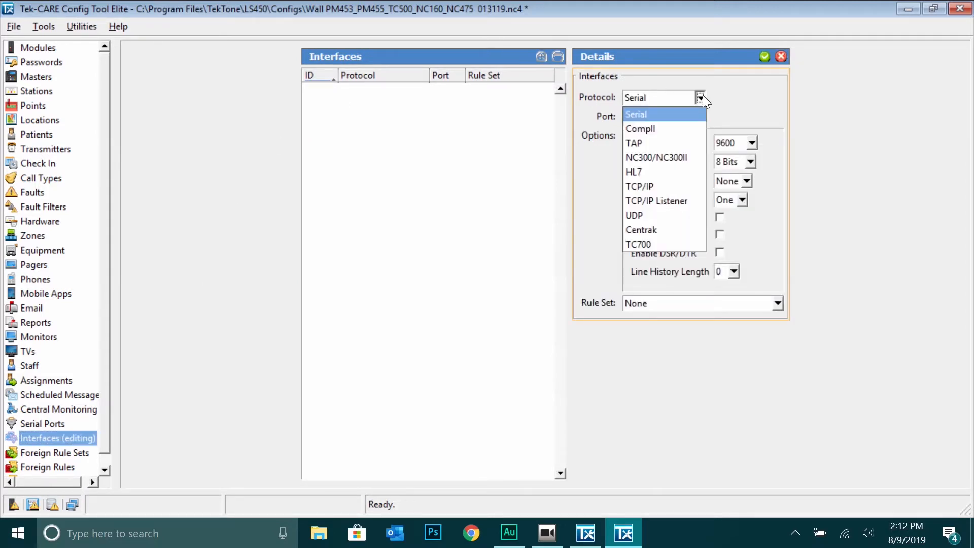
click(665, 244)
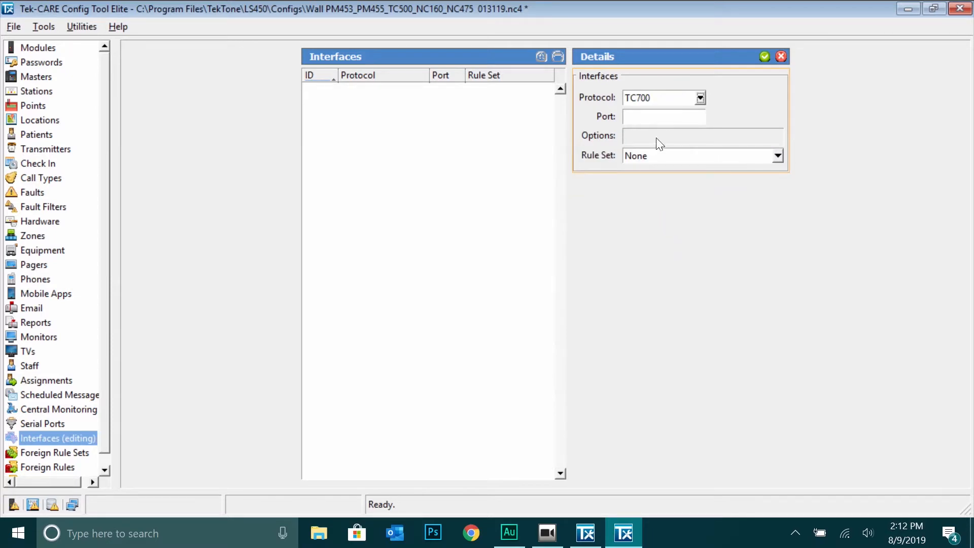
click(654, 121)
text(10)
click(778, 156)
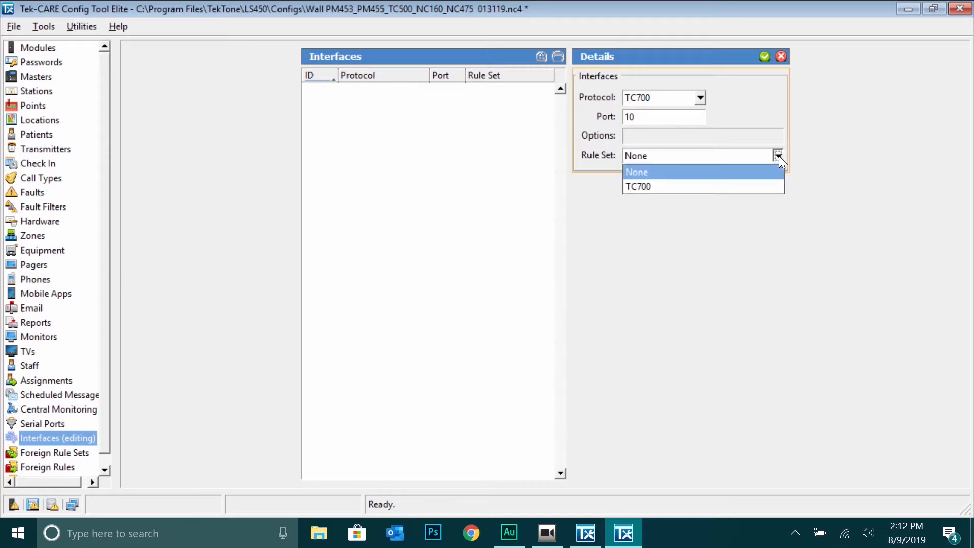
click(764, 186)
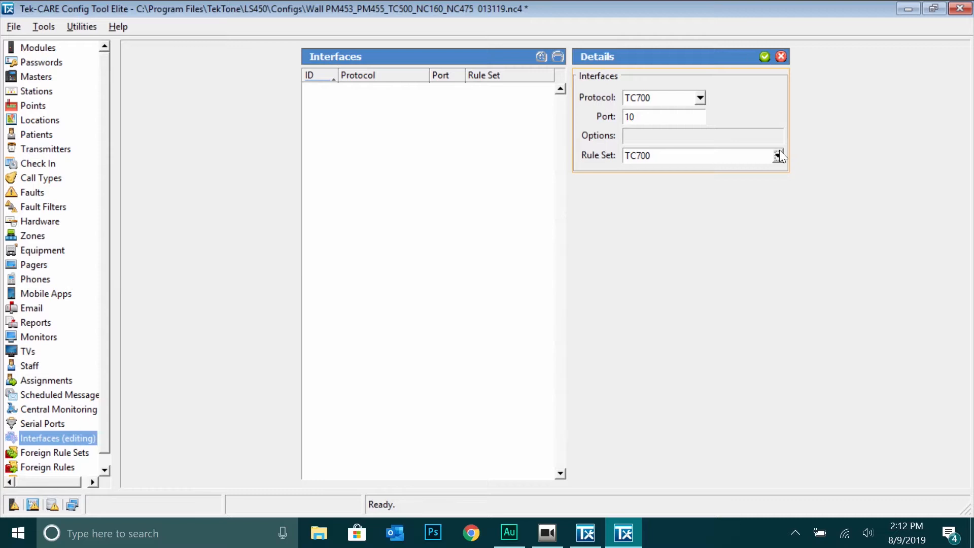
click(763, 55)
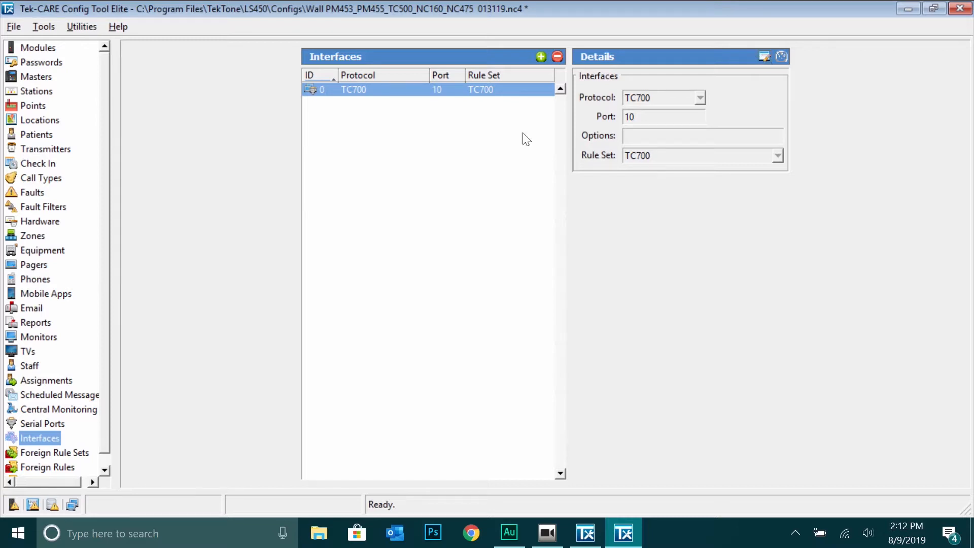
Add serial port 10 of type CT701 with IP address 192.168.0.1 and TCP port 5000
click(55, 423)
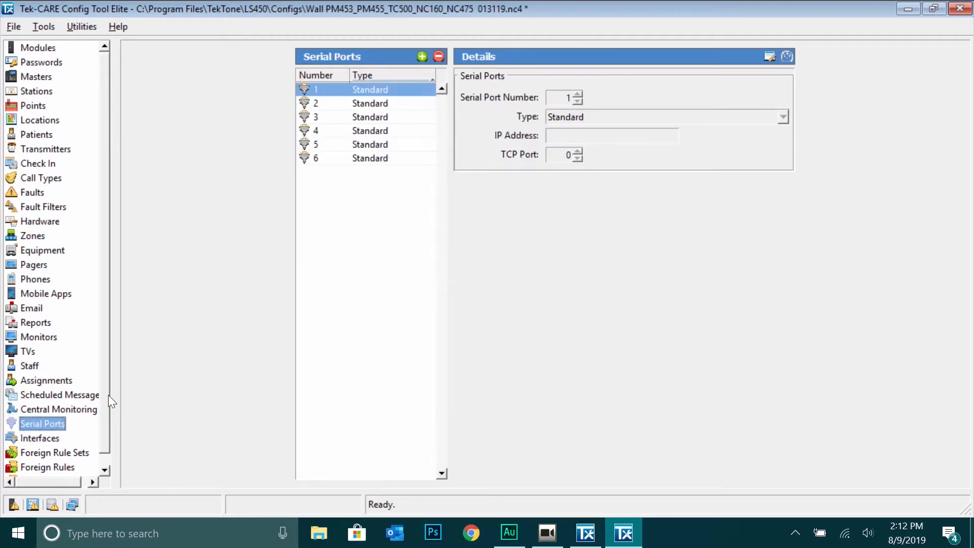
click(422, 55)
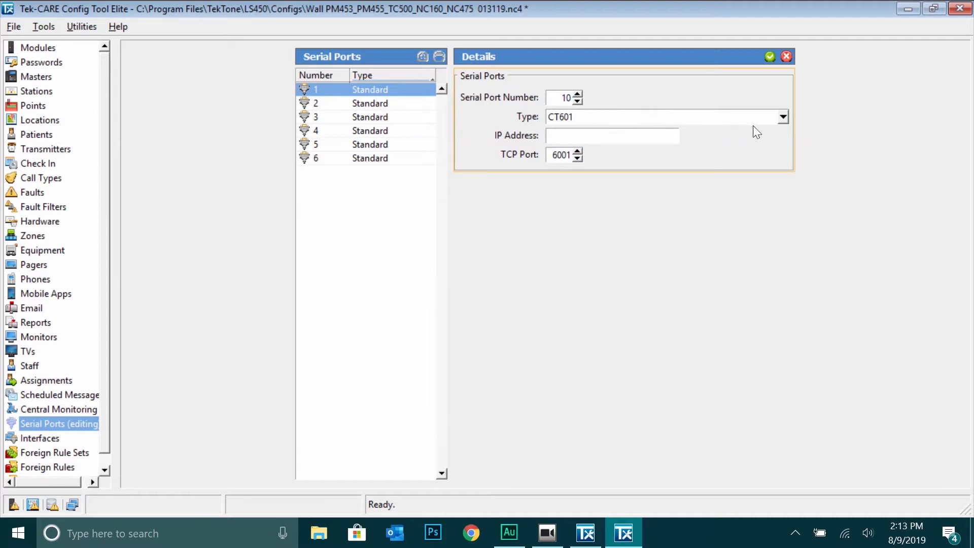
click(773, 118)
click(729, 163)
click(669, 136)
text(192.168.0.1)
key(Tab)
text(5000)
click(769, 57)
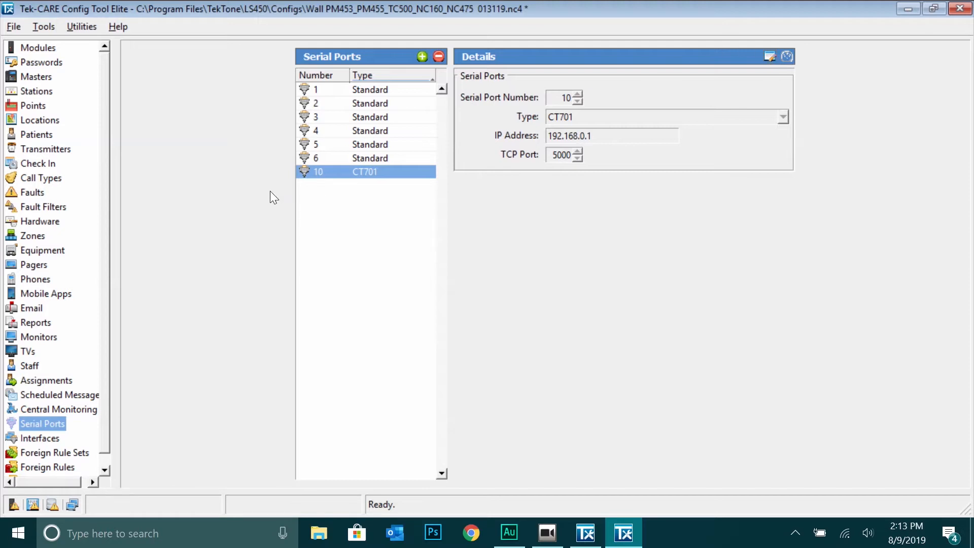
Import the TC700_Doors example file as comma-separated foreign devices on the TC700 port 10 interface, with the TC700 Door Controller behavior
click(51, 27)
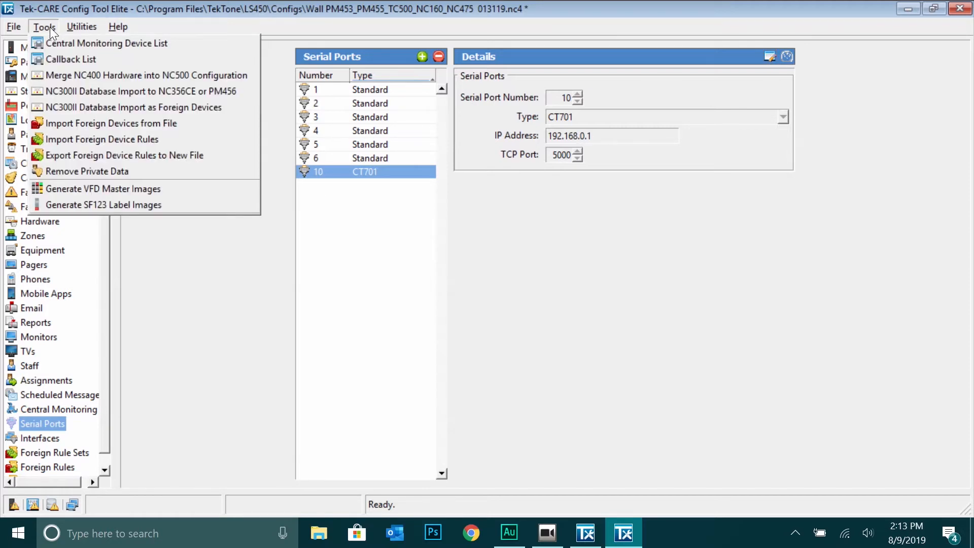
click(44, 127)
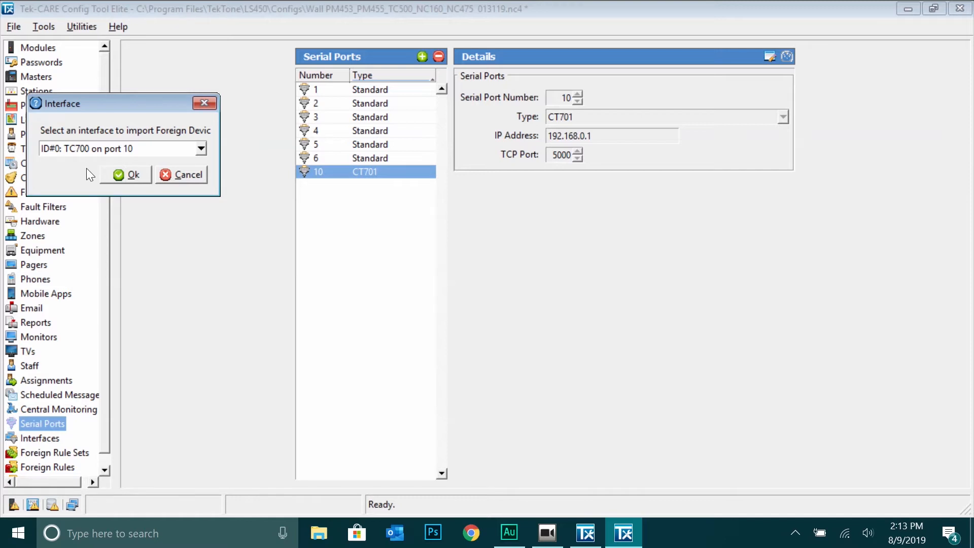
click(119, 172)
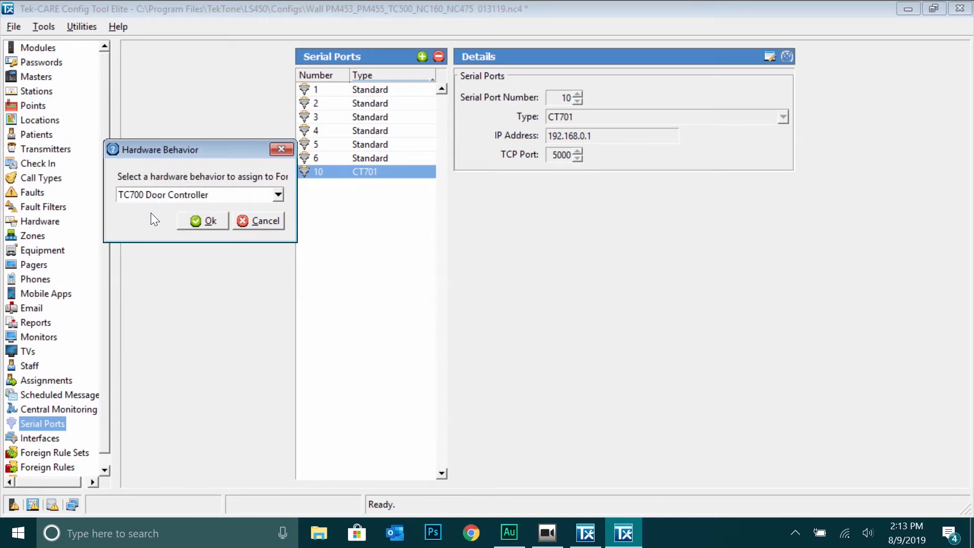
click(196, 220)
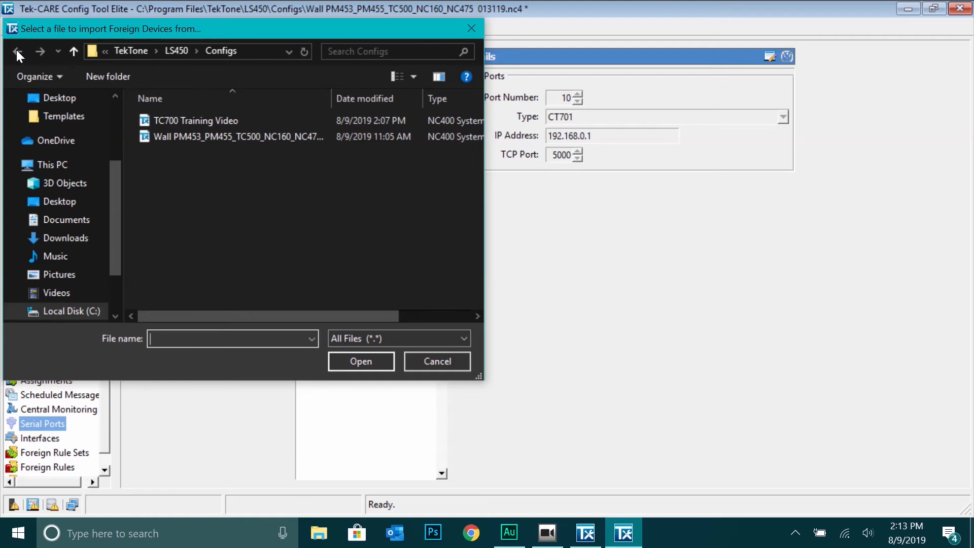
click(170, 51)
double_click(166, 157)
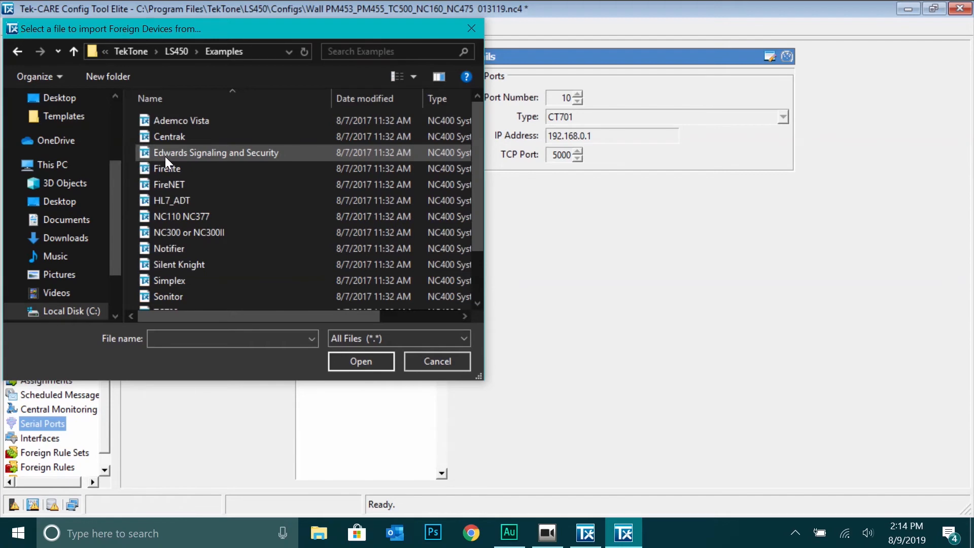
scroll(201, 235, down, 1)
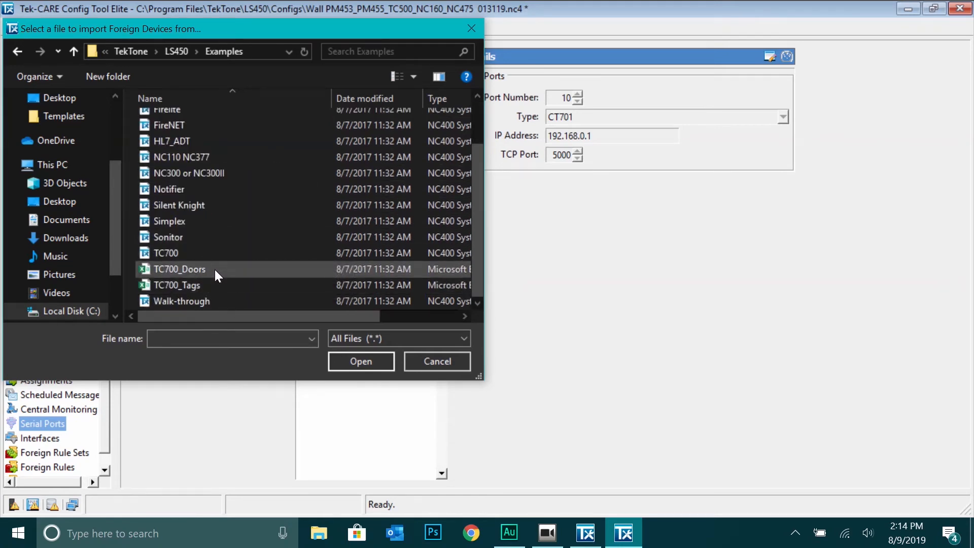
double_click(214, 268)
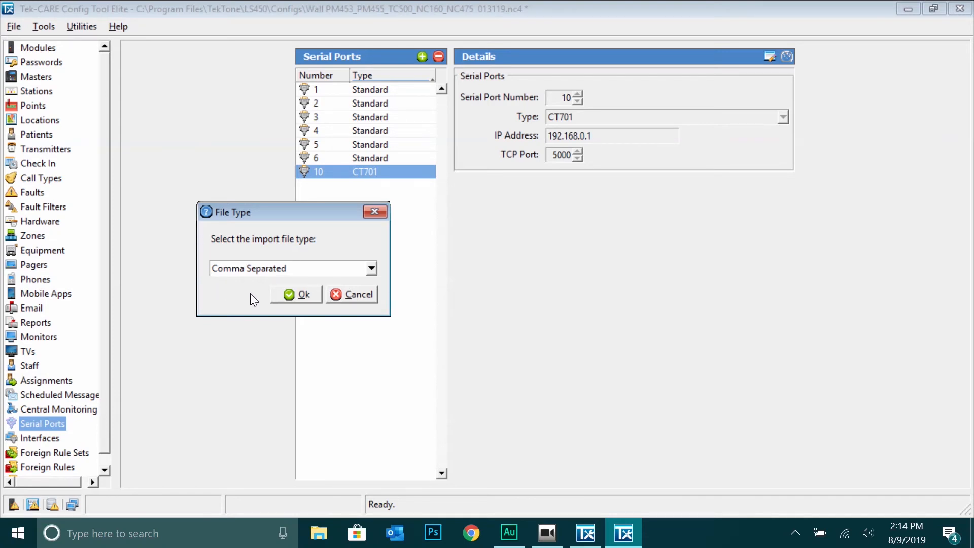
click(291, 294)
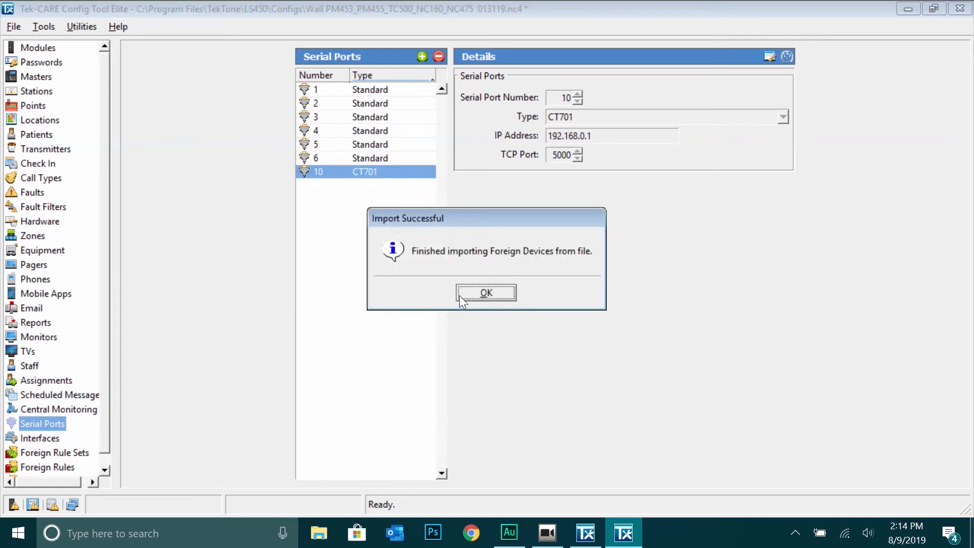
click(482, 292)
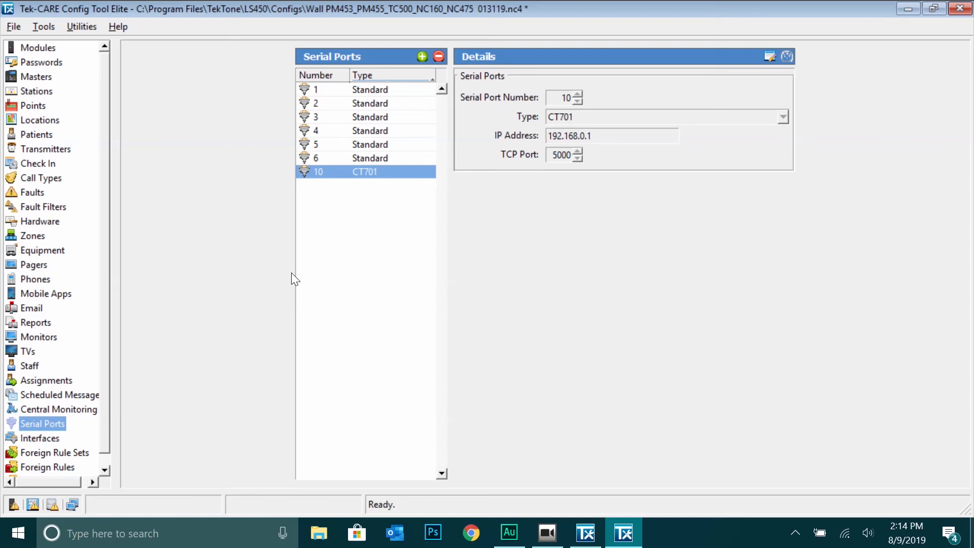
Import foreign devices from the TC700_Tags file in the Examples folder to the TC700 interface, choosing the hardware behavior for tags
click(43, 27)
click(53, 122)
click(135, 167)
click(226, 192)
click(230, 226)
click(230, 218)
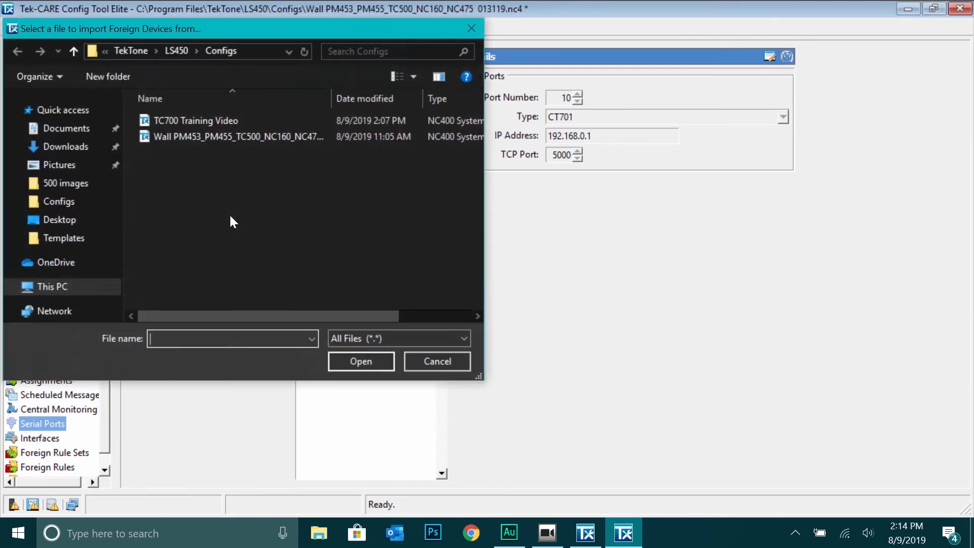
click(172, 50)
double_click(187, 152)
scroll(237, 251, down, 3)
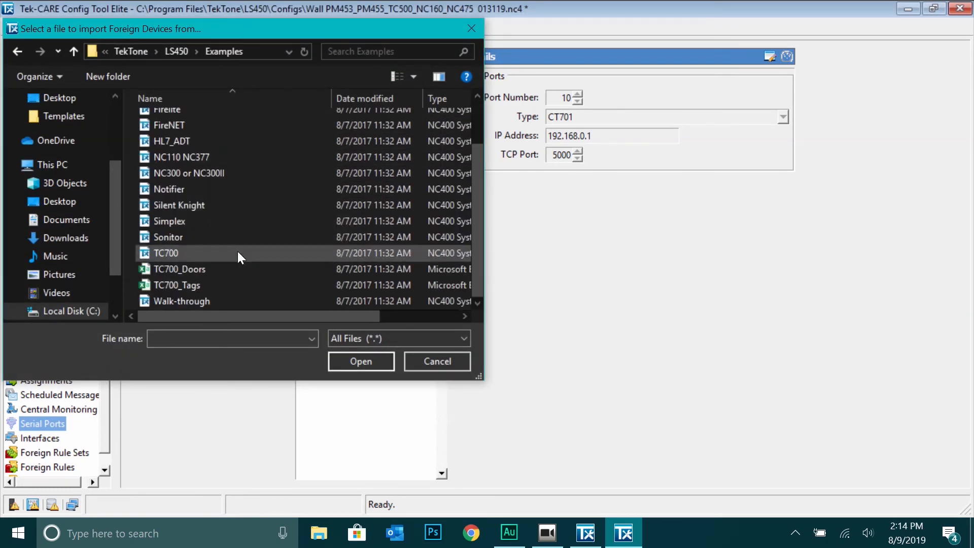
double_click(229, 284)
click(307, 292)
click(467, 297)
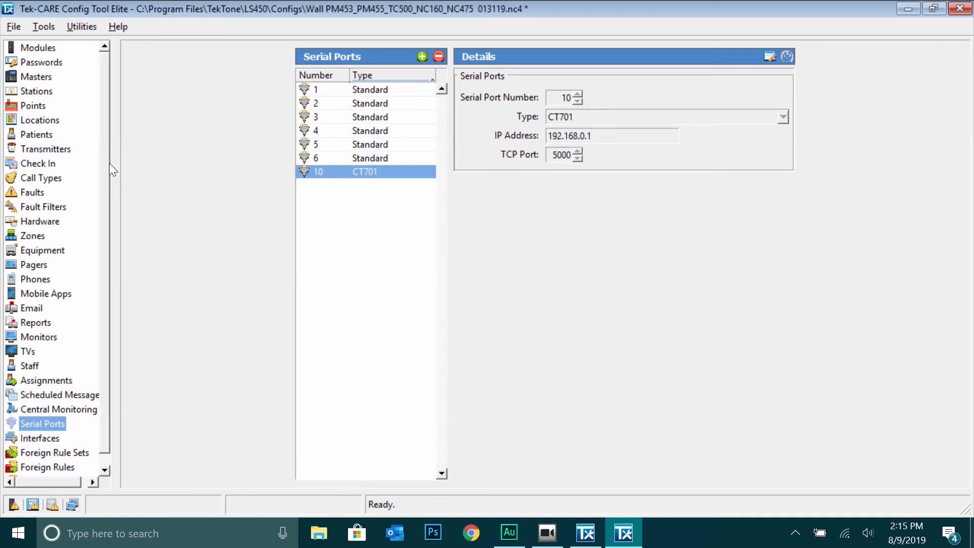
Check the imported door and tag entries in the Foreign Devices list
scroll(96, 193, down, 1)
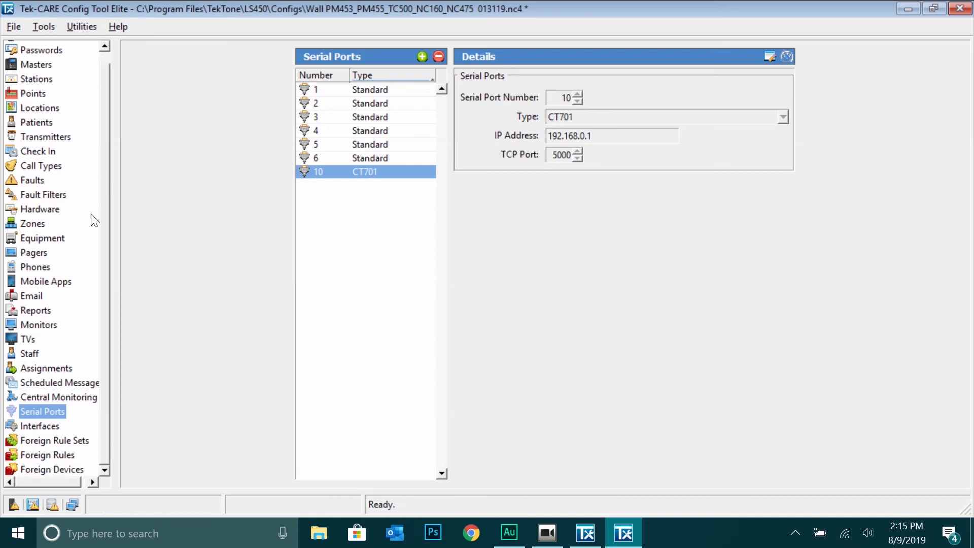
click(65, 469)
drag(495, 138, 490, 191)
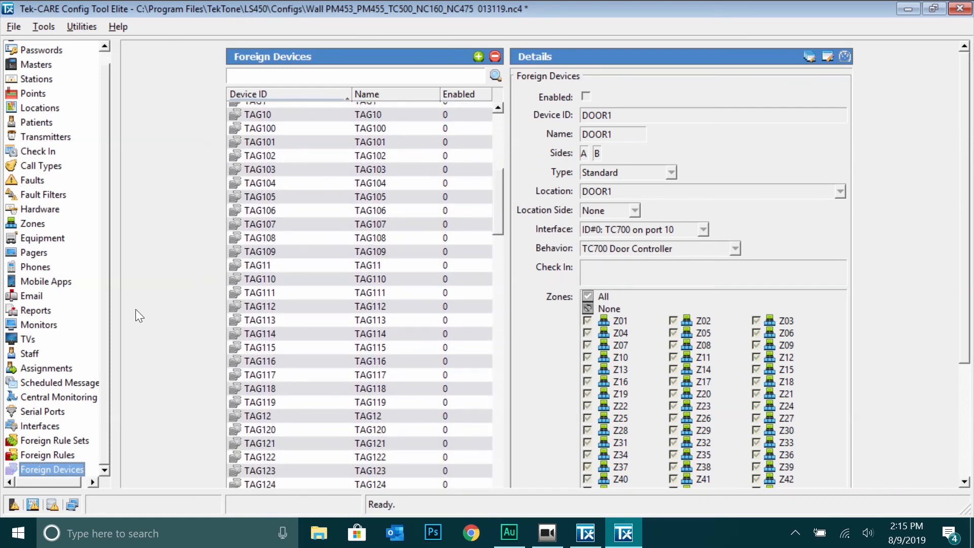